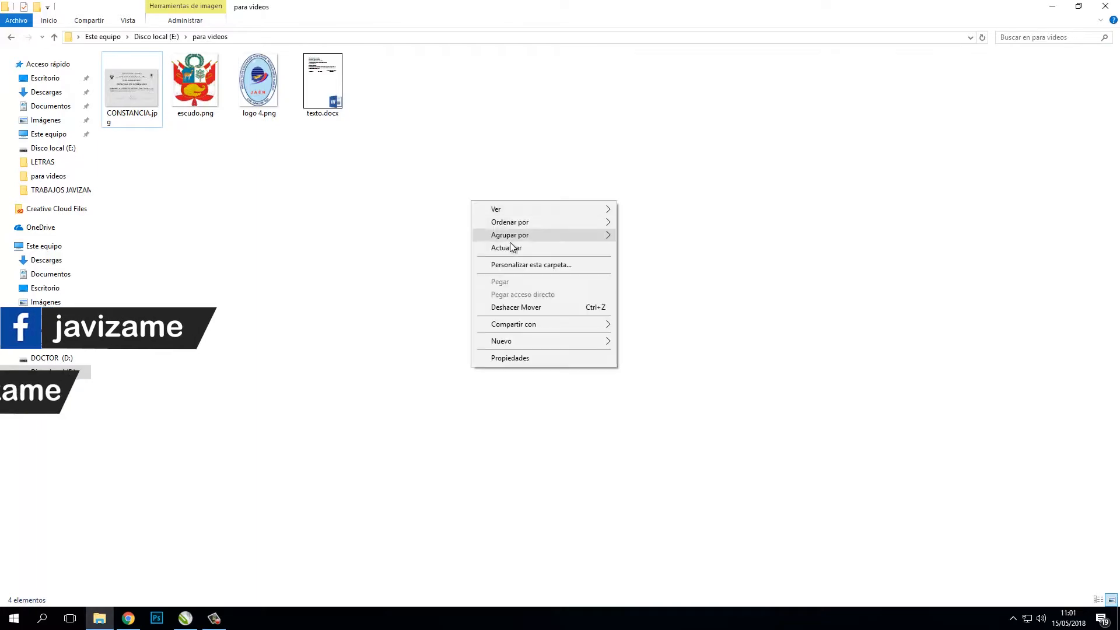
left_click(520, 254)
right_click(427, 185)
left_click(476, 232)
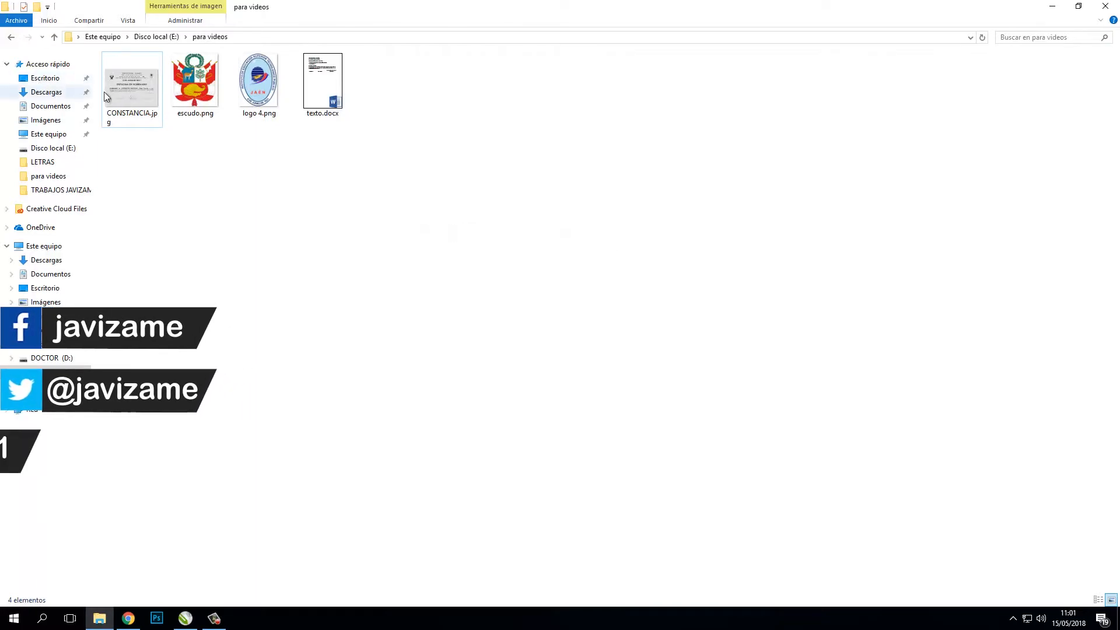
Open CONSTANCIA.jpg to examine the scanned diploma's layout and emblems, then return to the folder.
double_click(122, 92)
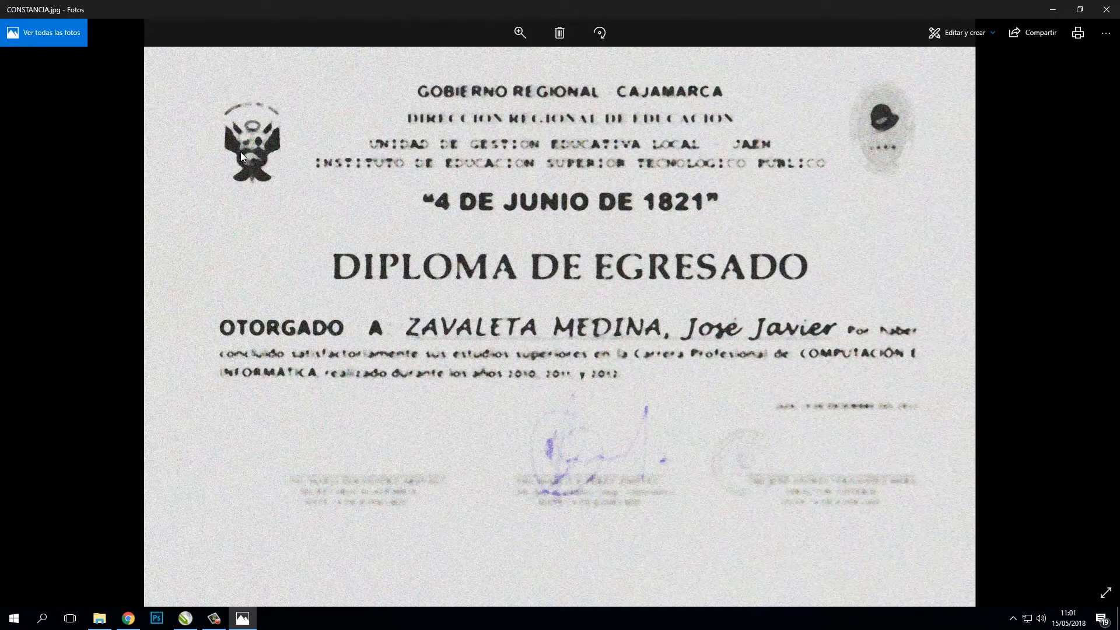
left_click(1053, 9)
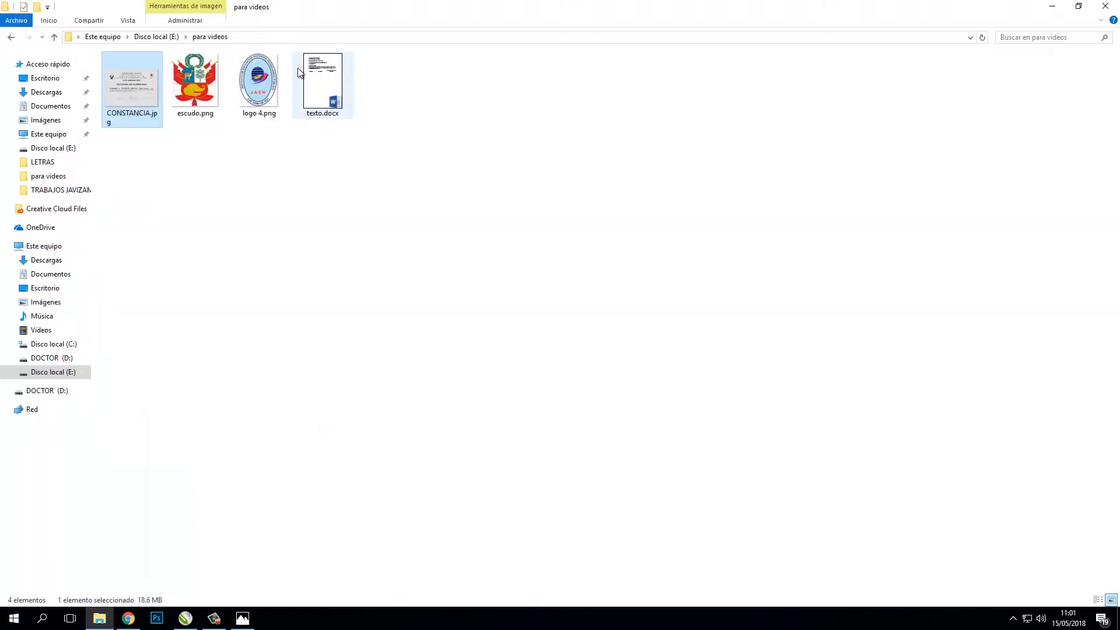
left_click(251, 82)
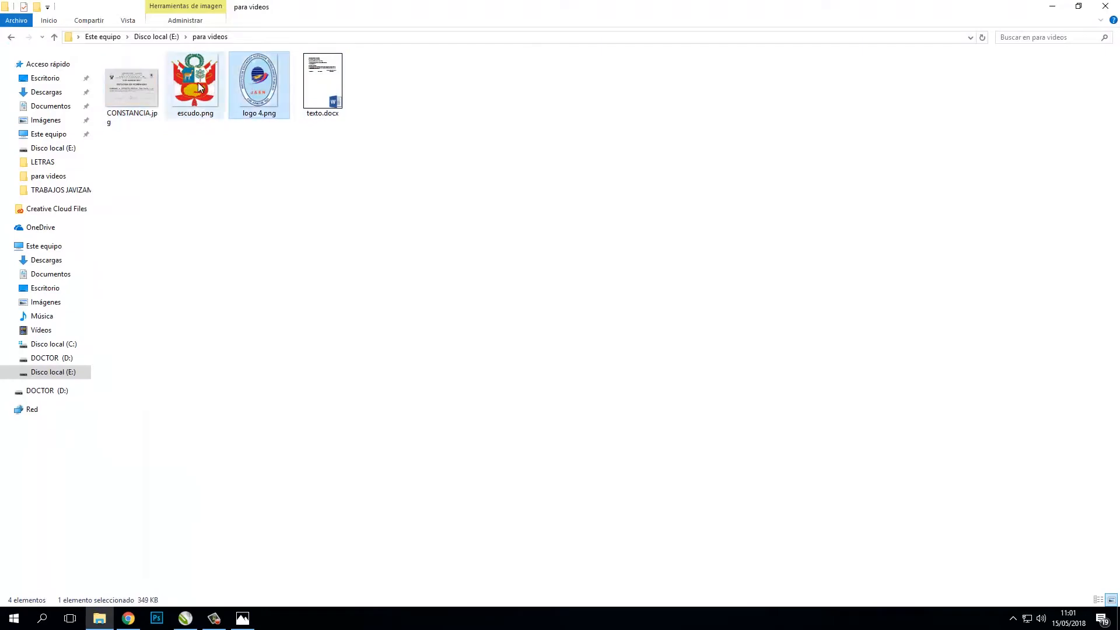
left_click(137, 97)
double_click(124, 95)
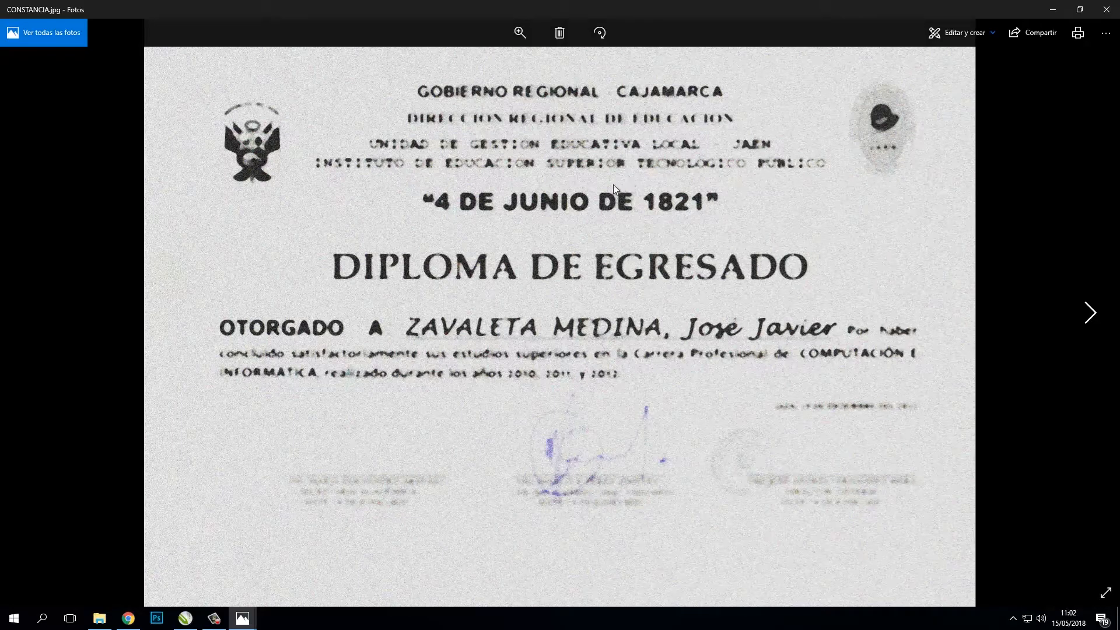
left_click(1045, 9)
Open texto.docx and review the diploma wording it contains, then return to the folder.
double_click(324, 81)
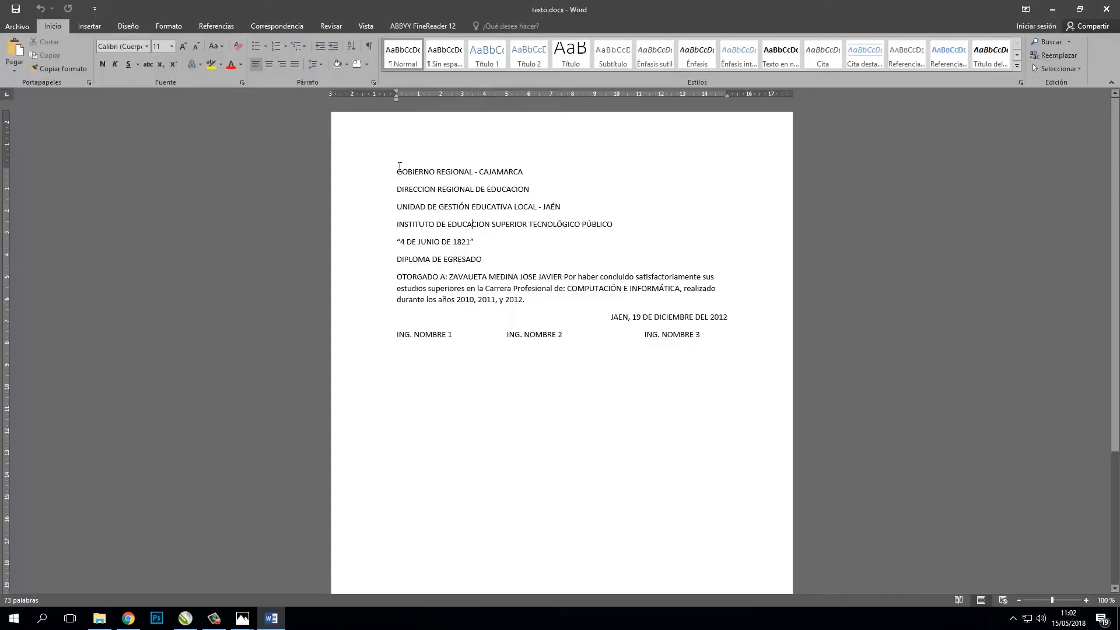
left_click_drag(399, 166, 753, 372)
left_click(587, 353)
left_click_drag(397, 179, 562, 327)
left_click(563, 318)
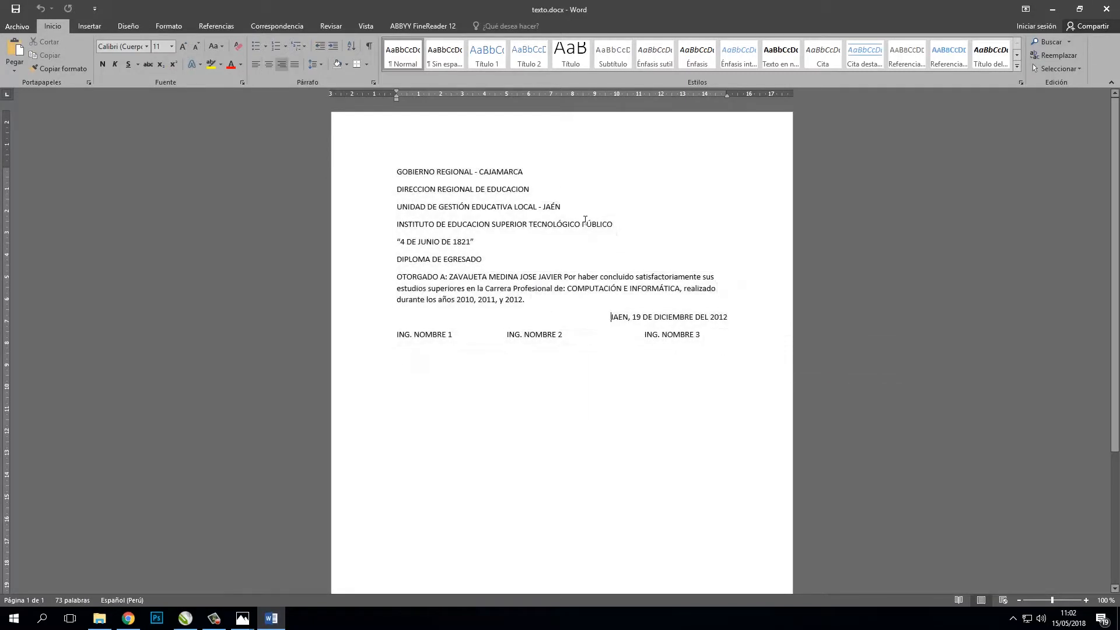
left_click(455, 262)
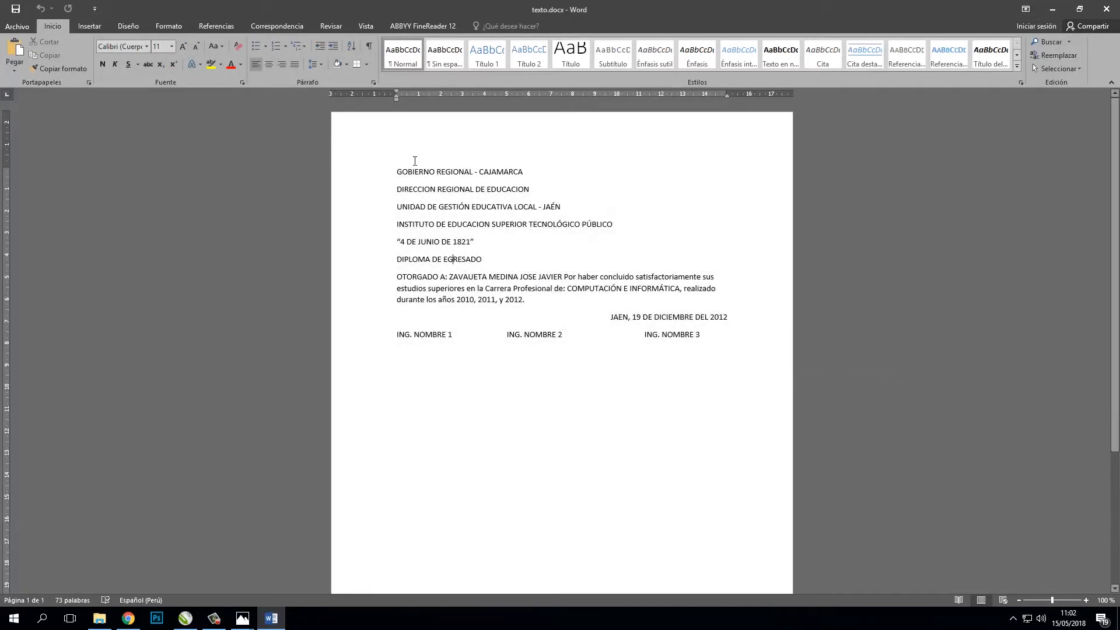
left_click_drag(403, 168, 696, 345)
left_click(475, 242)
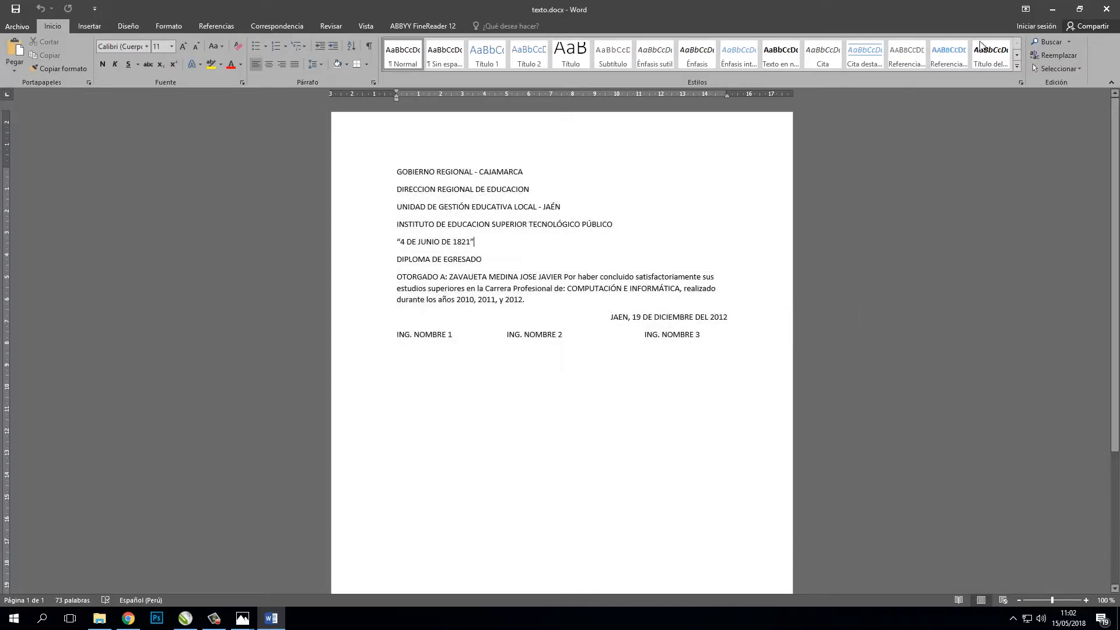
left_click(1052, 9)
Check the scanned diploma in CONSTANCIA.jpg once more and close the image viewer.
left_click(188, 87)
double_click(132, 88)
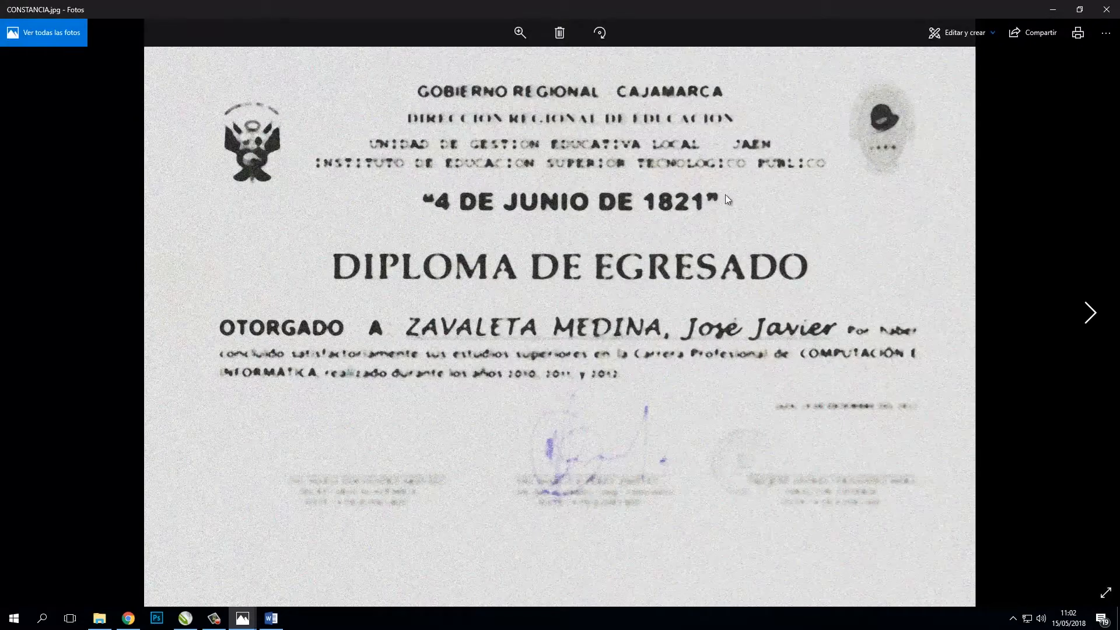
left_click(1106, 9)
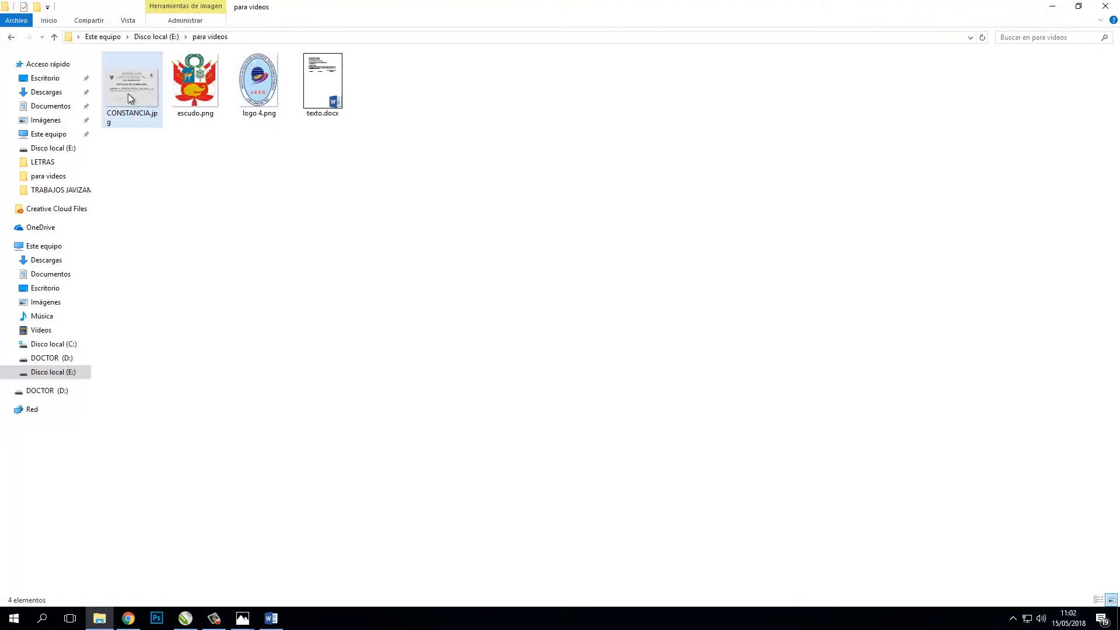
Copy CONSTANCIA.jpg and paste it into the CorelDRAW document so that it covers the A4 landscape page.
right_click(128, 93)
left_click(185, 387)
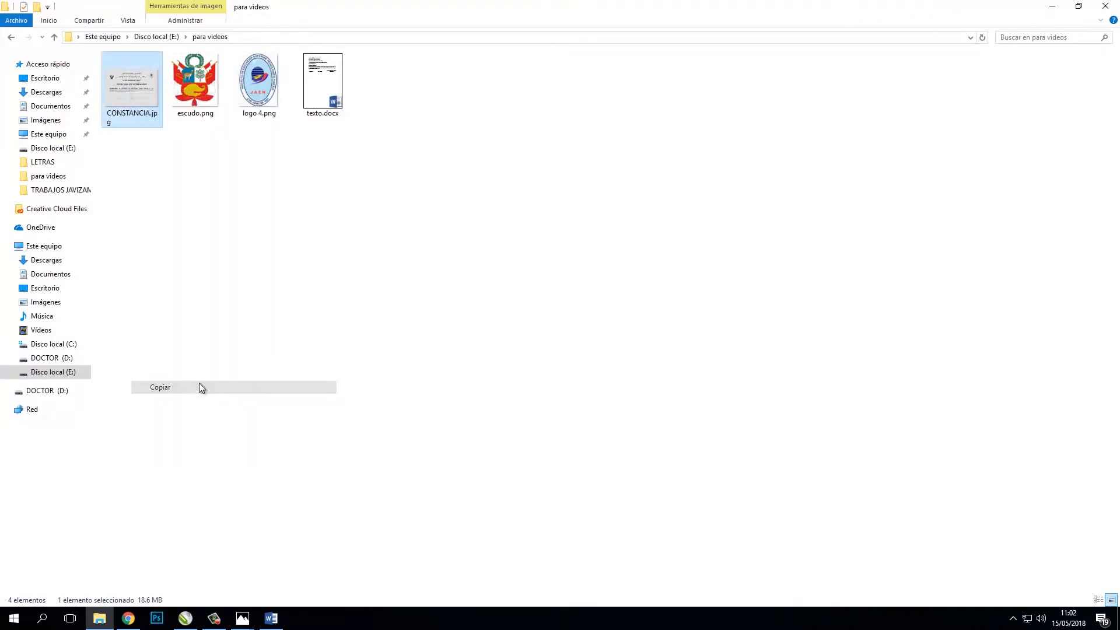
left_click(185, 618)
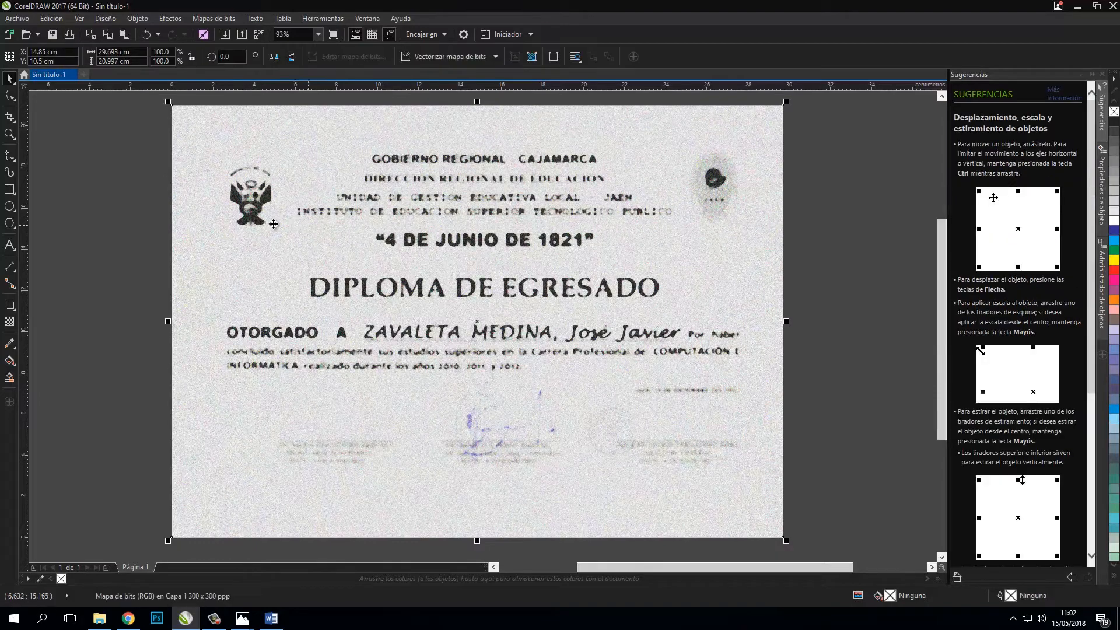
key("Escape")
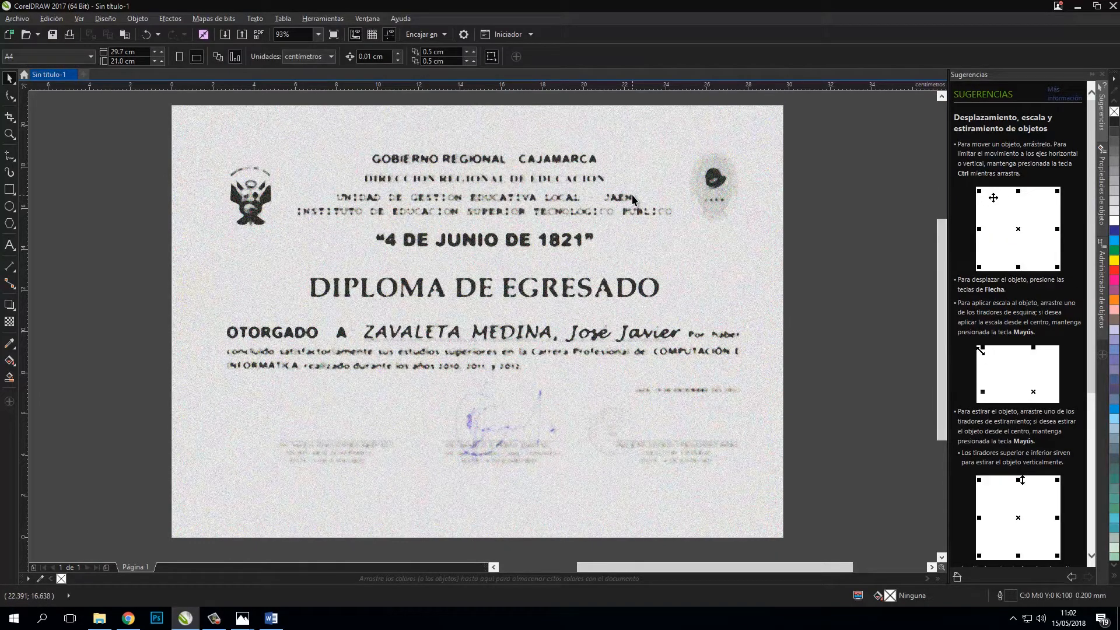
Lock the scanned diploma image on the page so it cannot be moved.
right_click(444, 178)
left_click(180, 243)
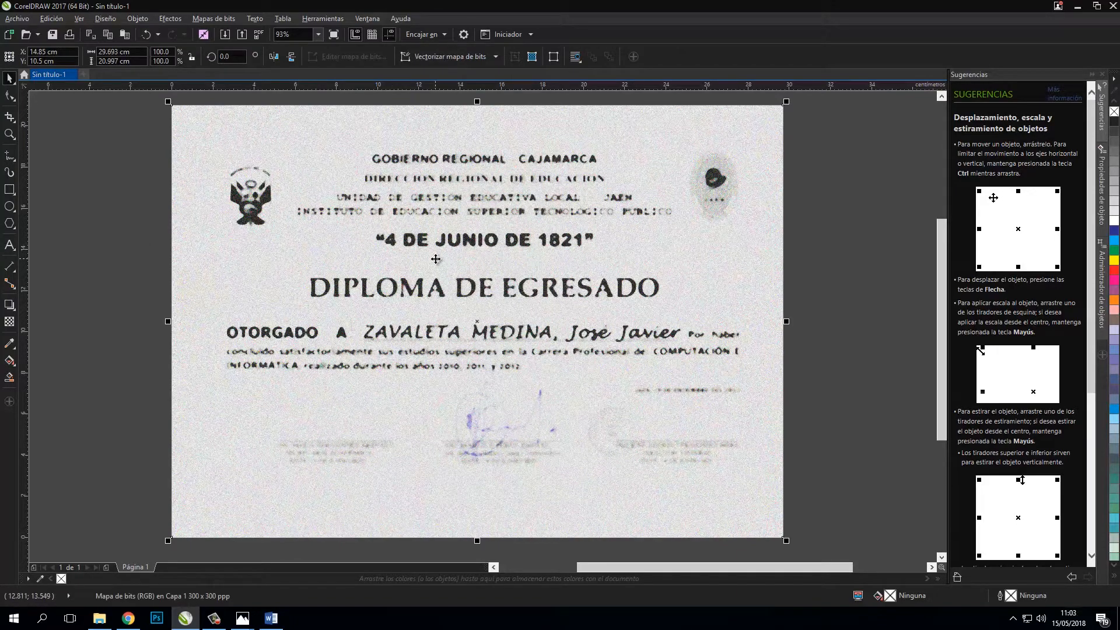
right_click(447, 240)
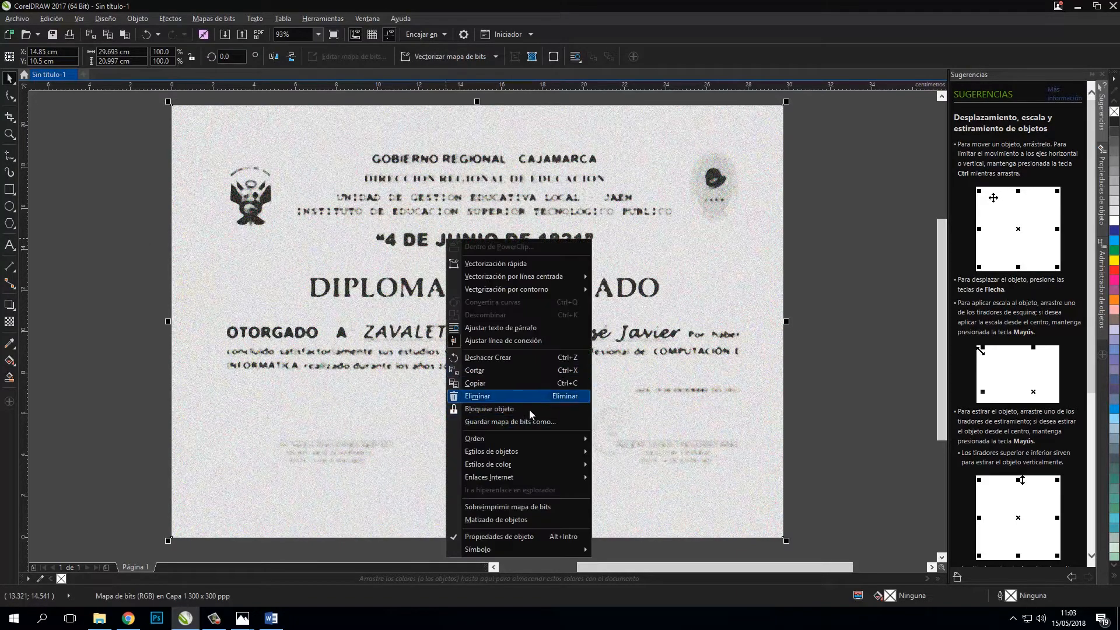
left_click(506, 412)
left_click(134, 283)
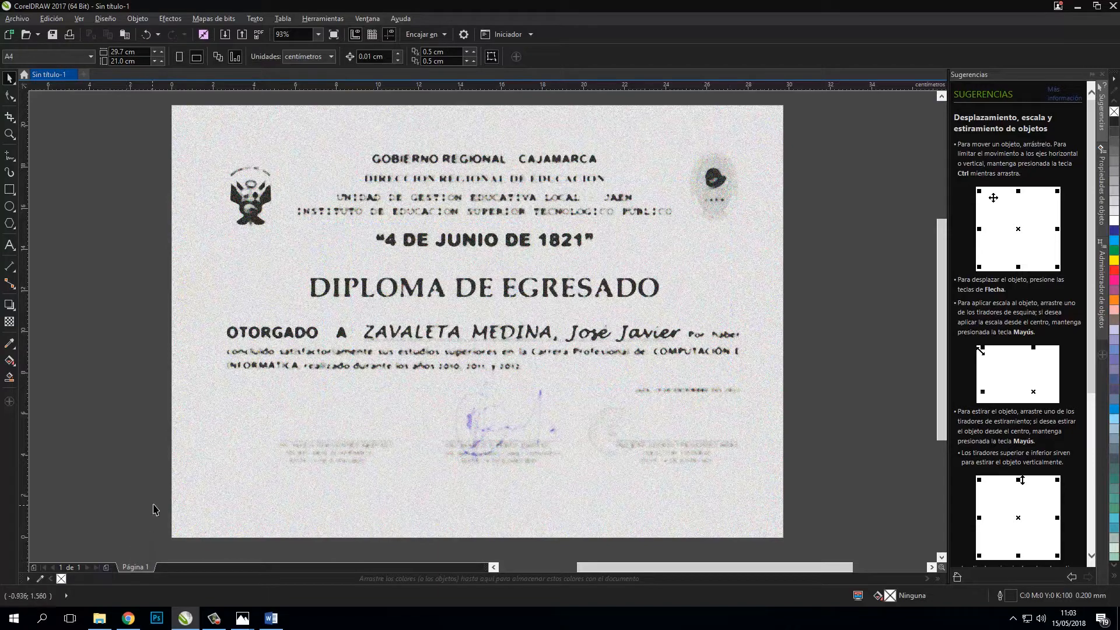
Add a second blank page to the document and return to page 1.
left_click(106, 567)
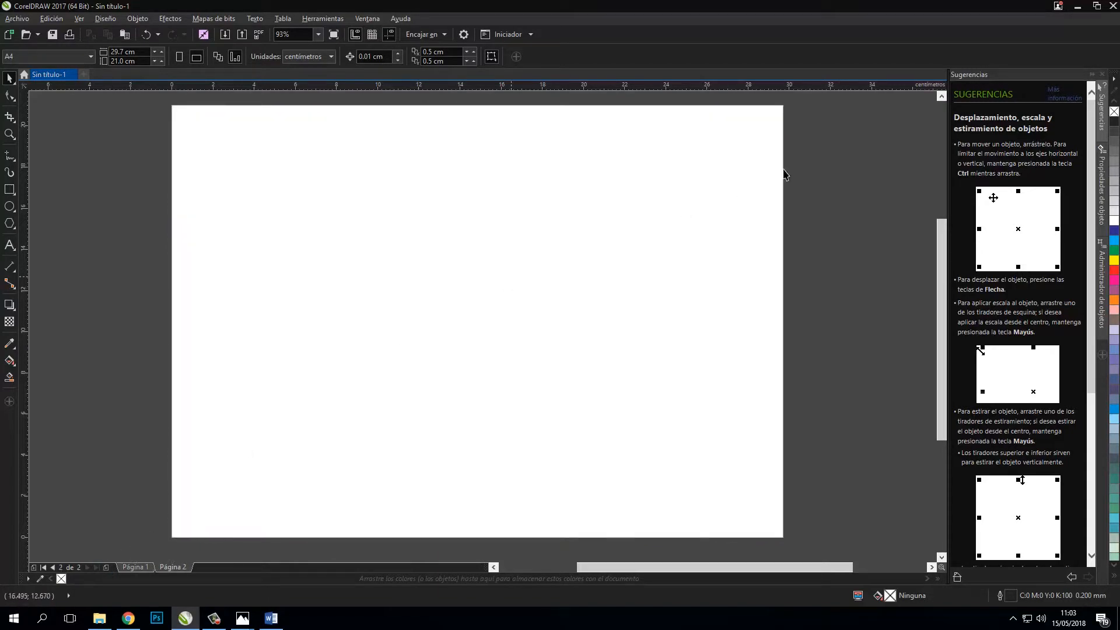
left_click(133, 568)
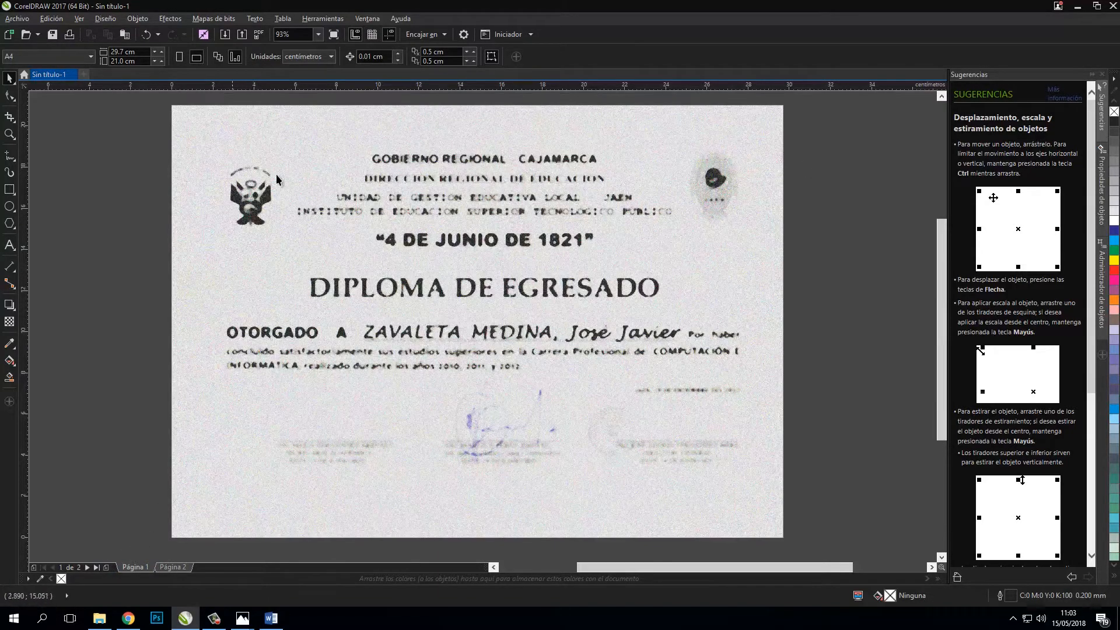
Copy escudo.png into page 1, scale it to 6% (about 2.56 × 2.92 cm) and place it over the scan's faded coat of arms.
left_click(100, 619)
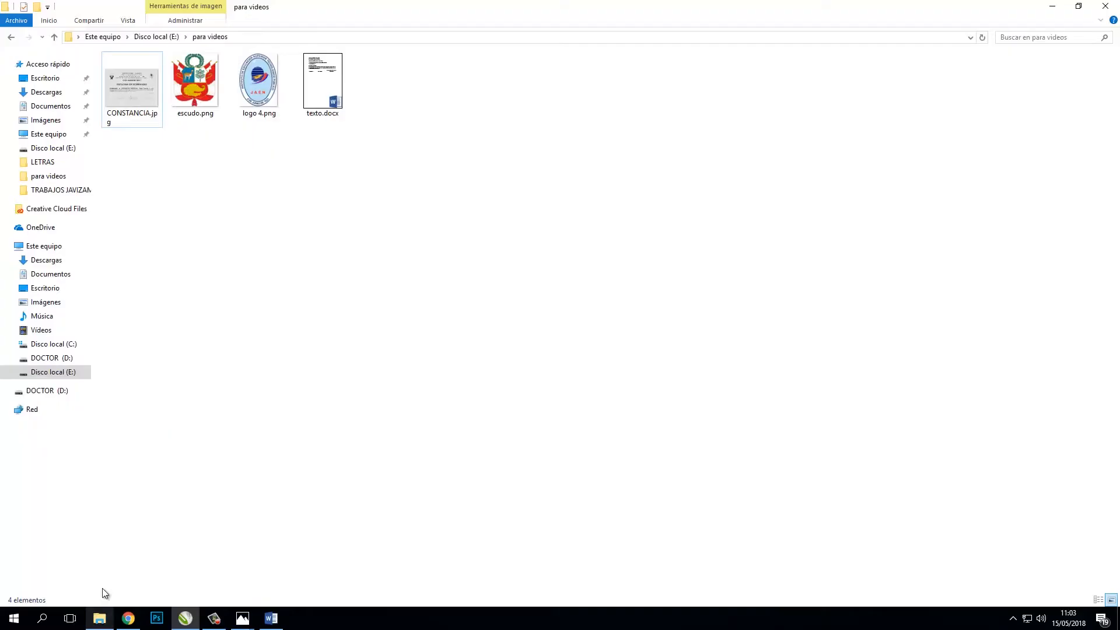
left_click(217, 111)
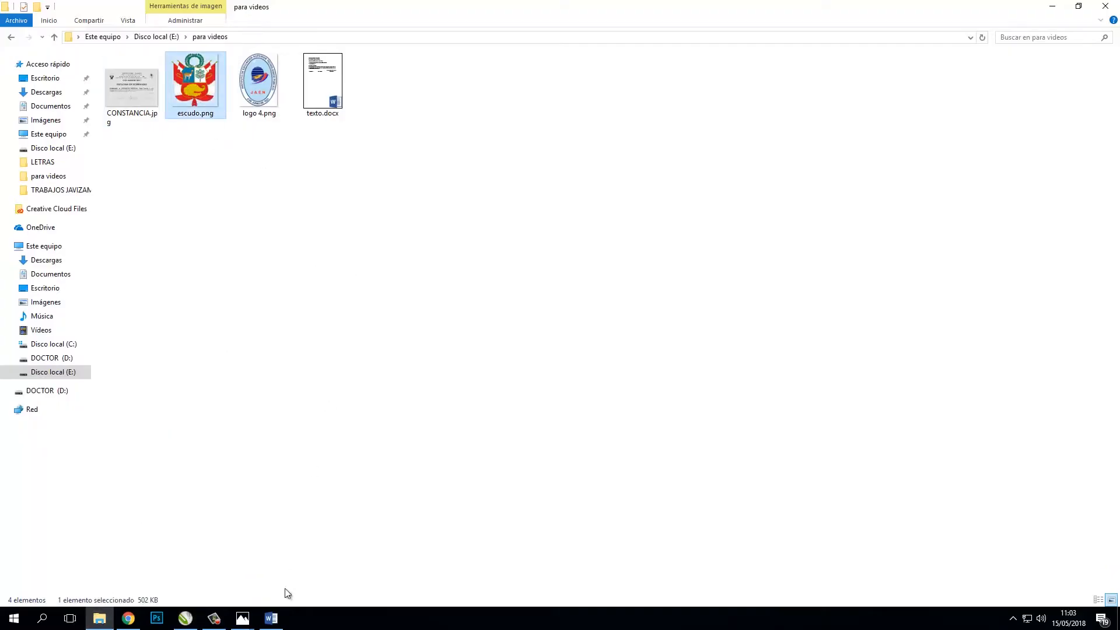
left_click(184, 618)
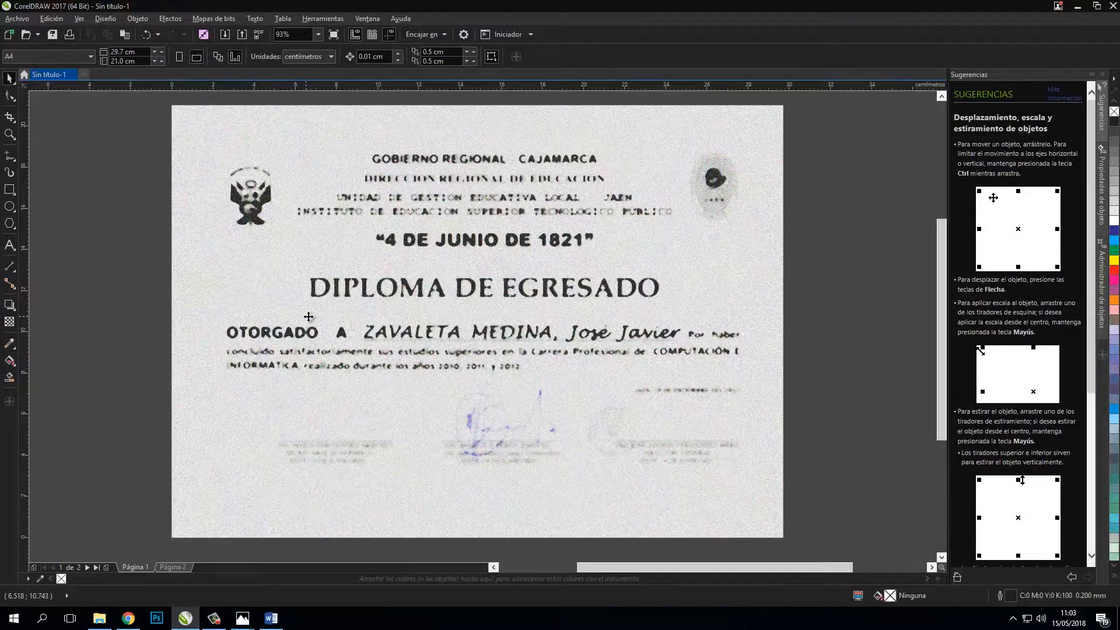
key("ctrl+v")
scroll(470, 311, "down", 3)
left_click_drag(352, 178, 191, 173)
scroll(437, 280, "up", 2)
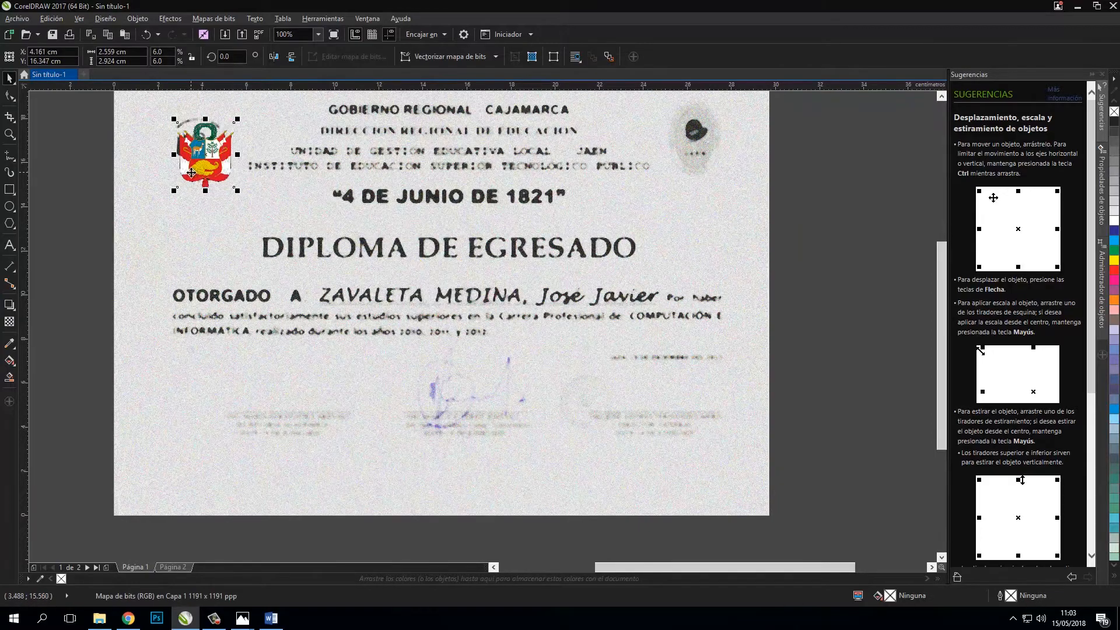
Fine-tune the coat of arms' position over the scanned emblem and enlarge it slightly to match.
scroll(216, 210, "down", 1)
scroll(193, 159, "up", 2)
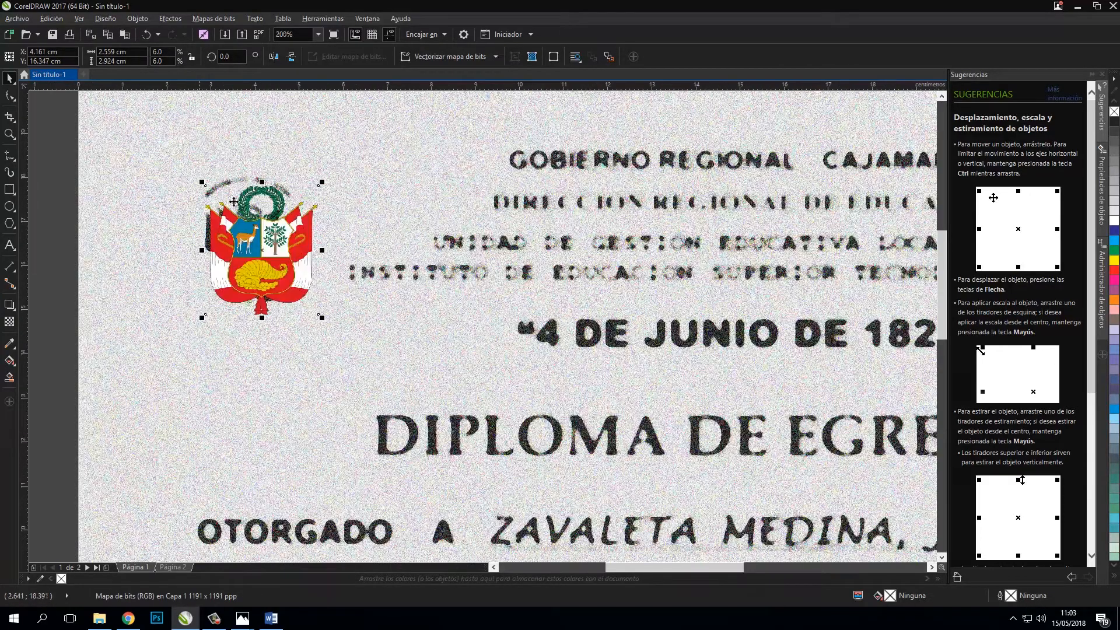
left_click(239, 233)
key("Escape")
left_click(239, 233)
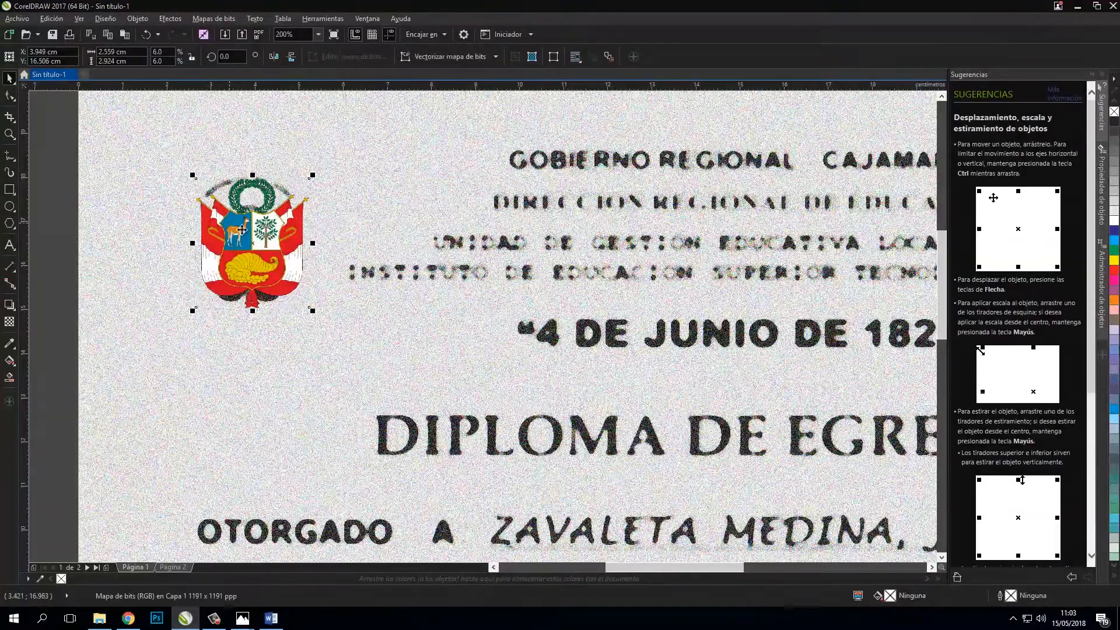
left_click_drag(257, 237, 254, 235)
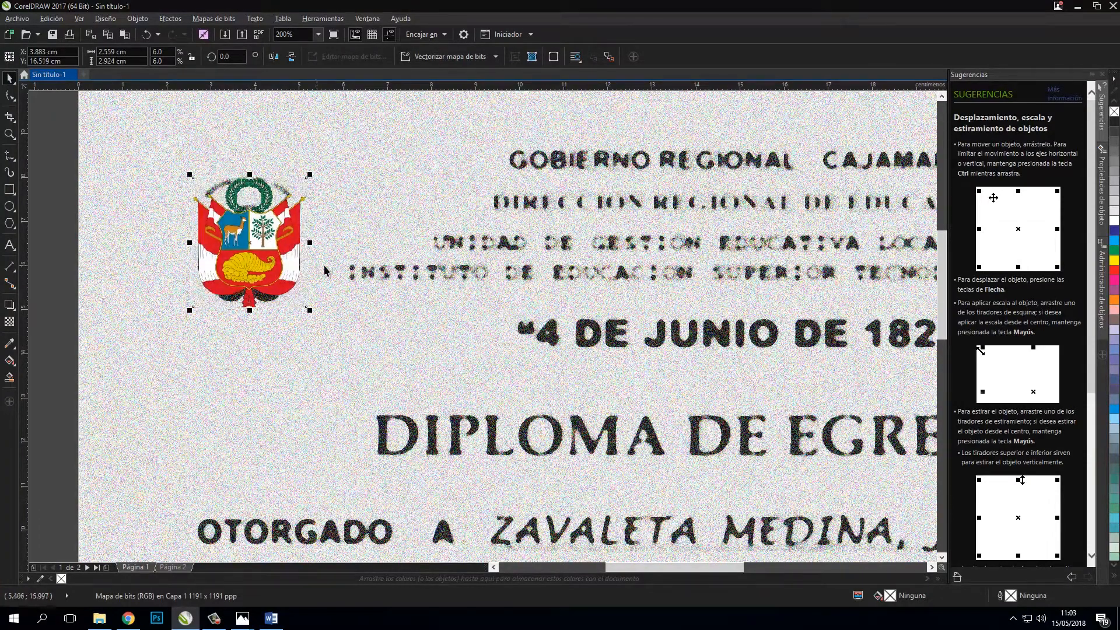
left_click(390, 238)
left_click(266, 231)
left_click_drag(311, 313, 315, 317)
left_click(166, 226)
scroll(166, 226, "down", 1)
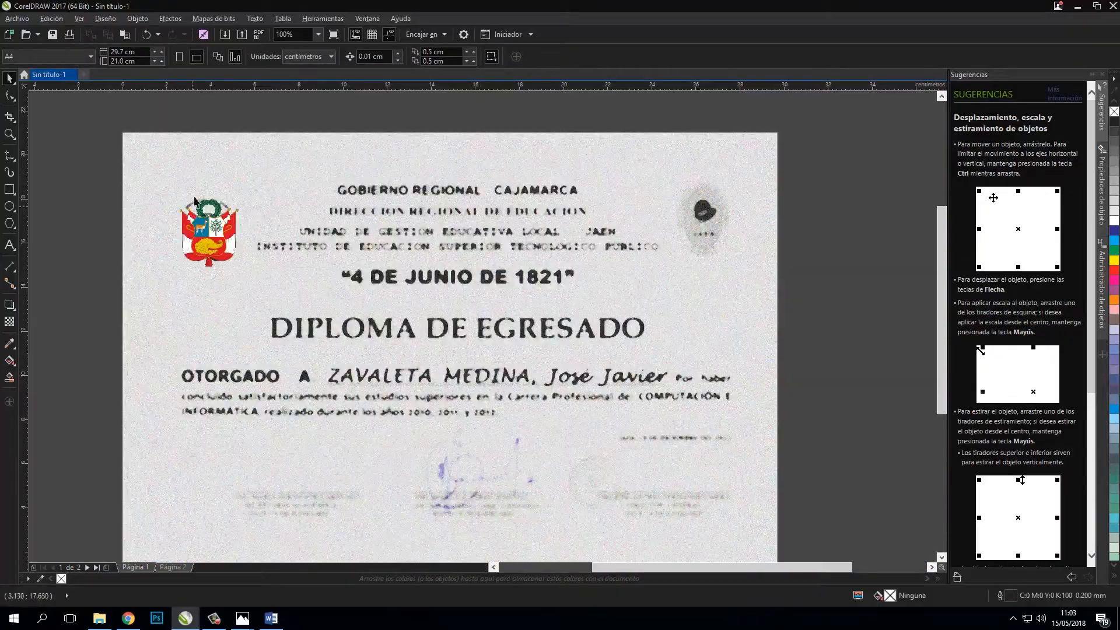
Copy logo 4.png into page 1, place it over the scan's faded institute seal and scale it to about 49.4%.
left_click(101, 618)
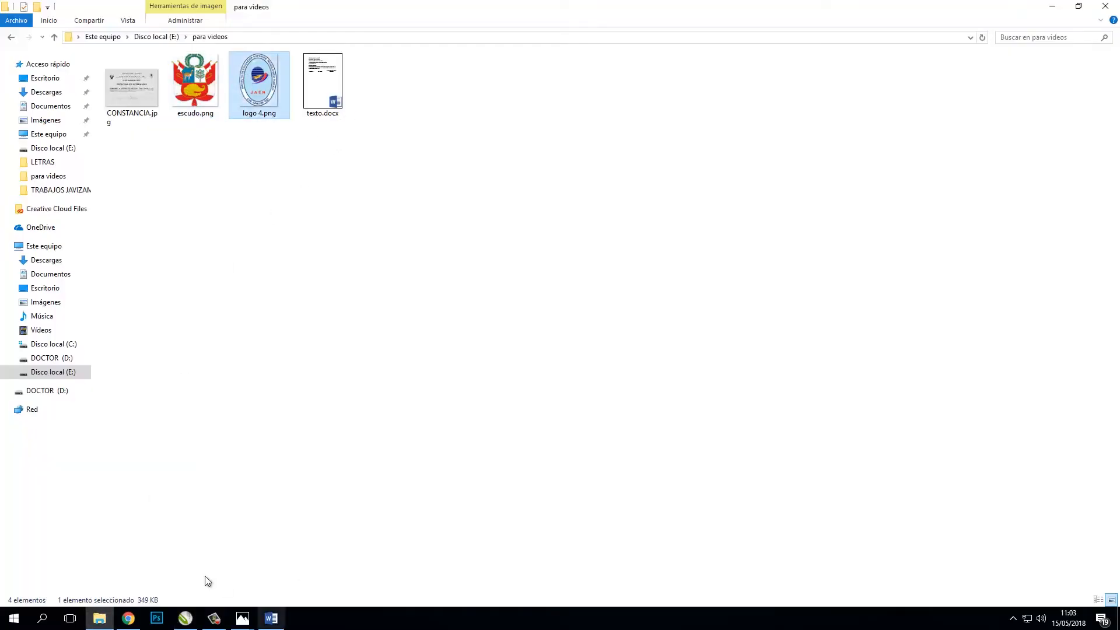
left_click(188, 616)
key("ctrl+v")
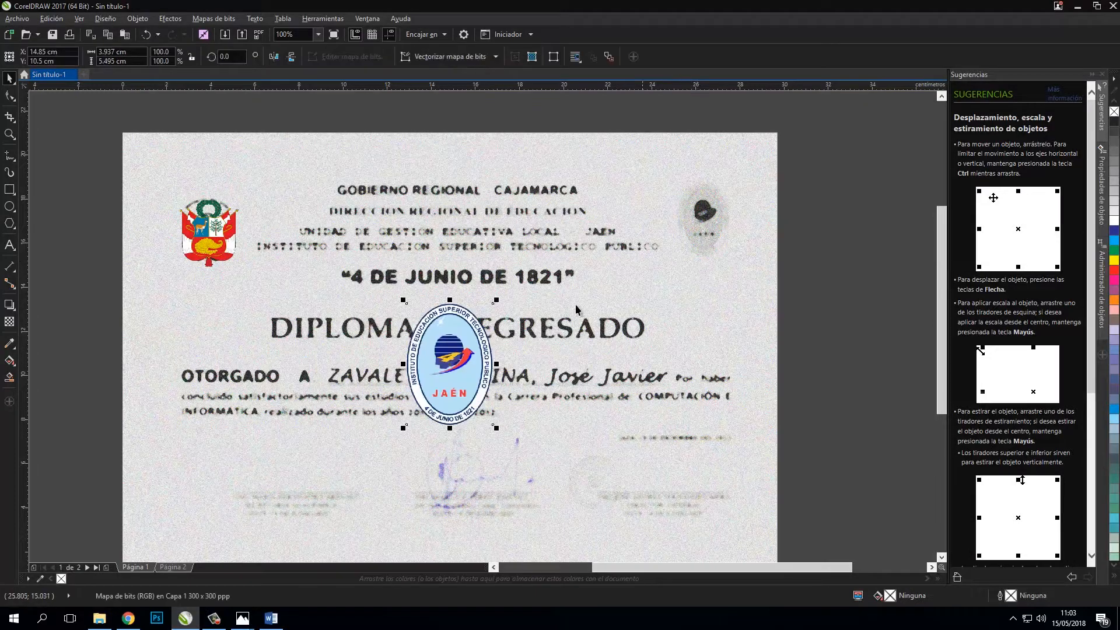
left_click_drag(444, 366, 704, 216)
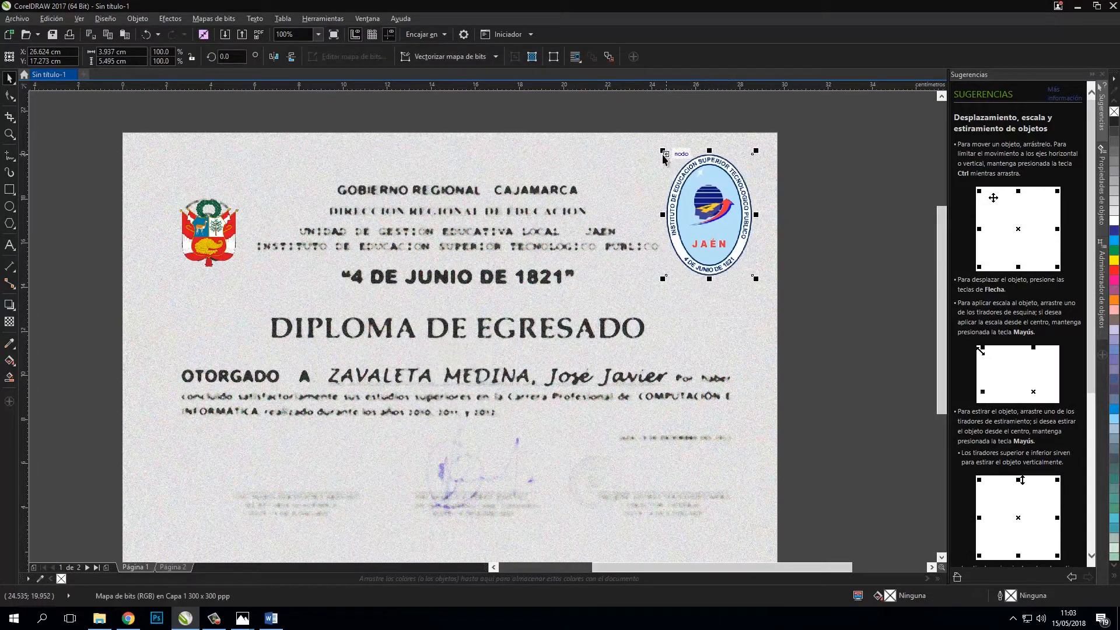
left_click_drag(663, 150, 679, 182)
Align the institute logo with the faded seal beneath it and enlarge it slightly to match.
scroll(700, 205, "up", 1)
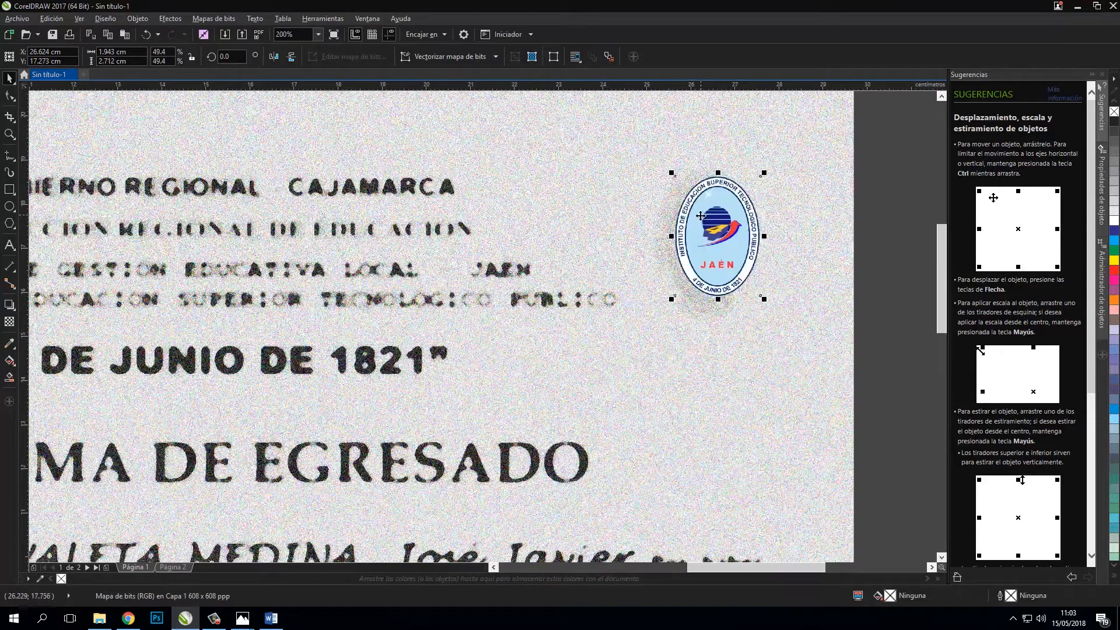
left_click_drag(712, 224, 711, 228)
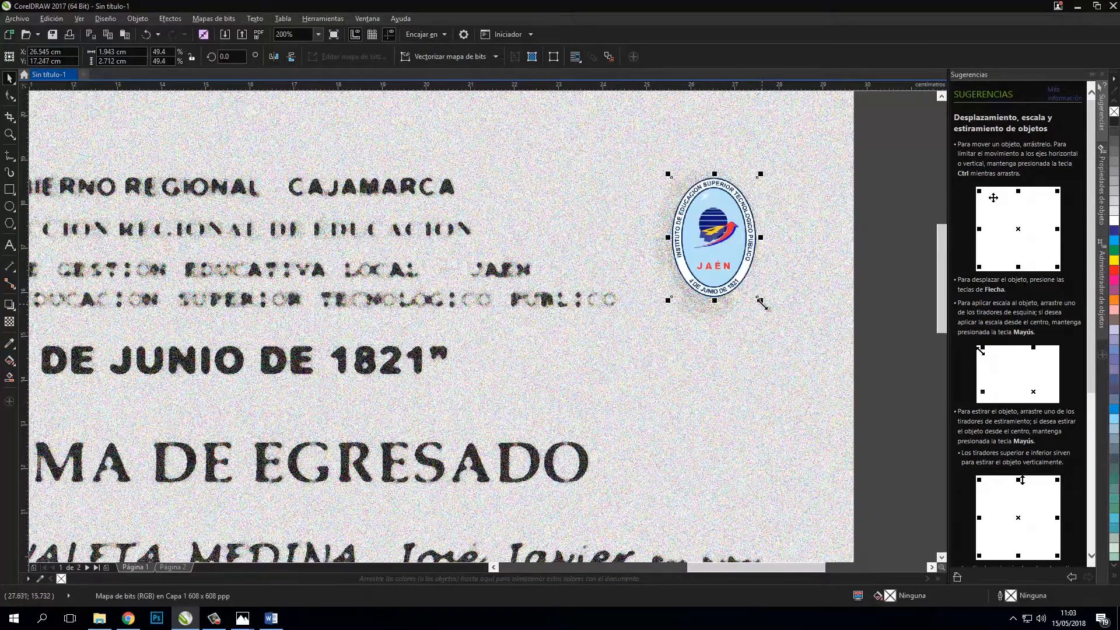
left_click_drag(762, 302, 767, 305)
left_click(655, 220)
scroll(655, 220, "down", 1)
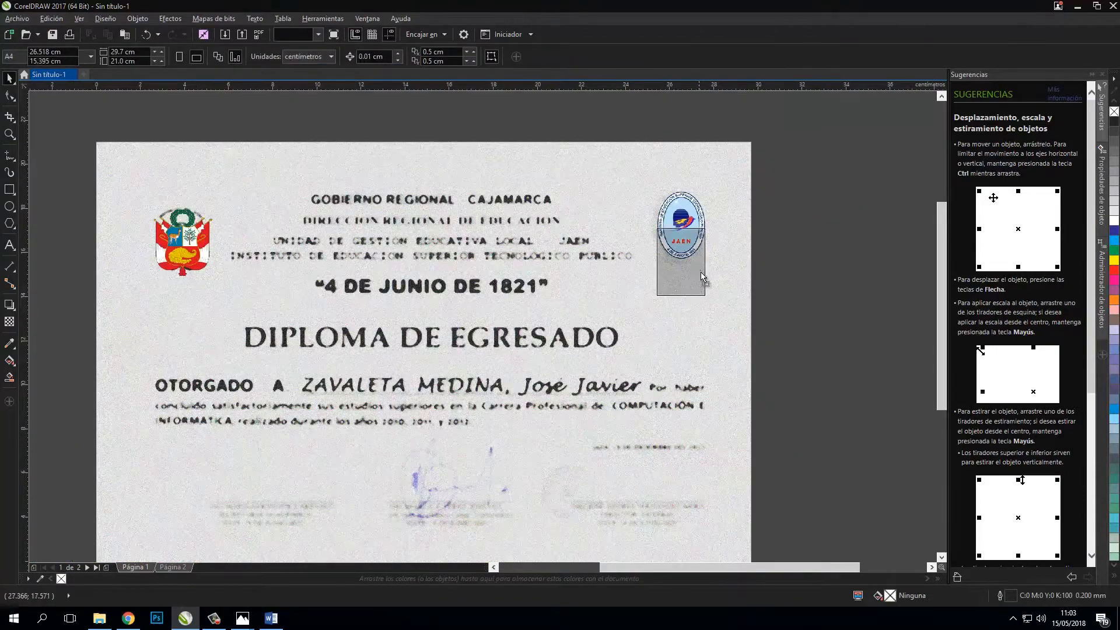
left_click(694, 245)
left_click(119, 216)
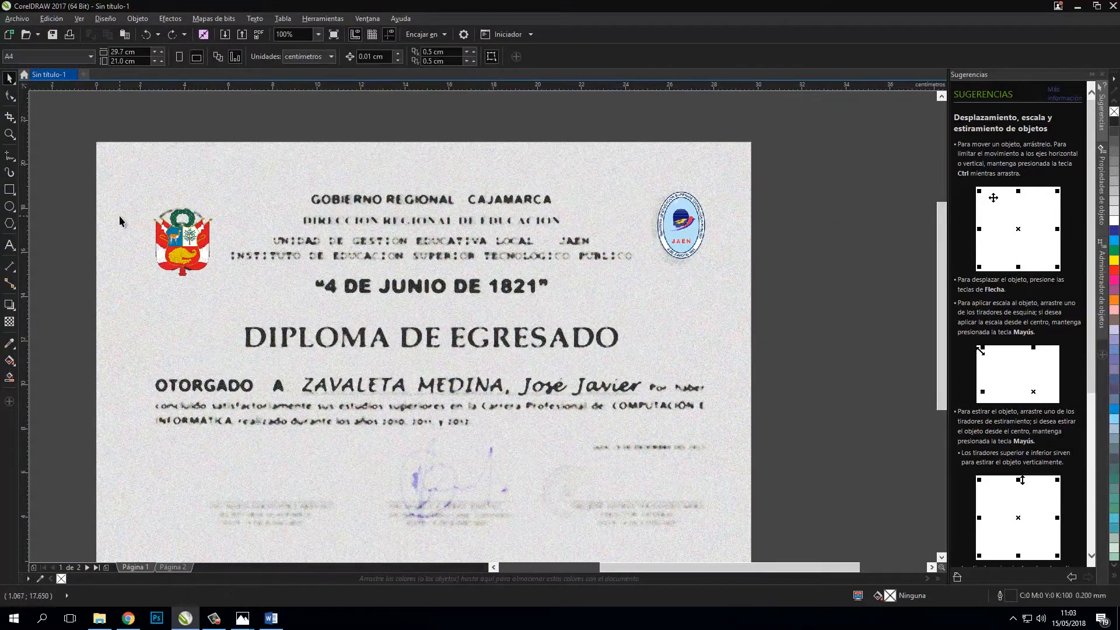
Move the coat of arms and the institute logo together from page 1 to the same position on page 2.
left_click_drag(119, 188, 768, 326)
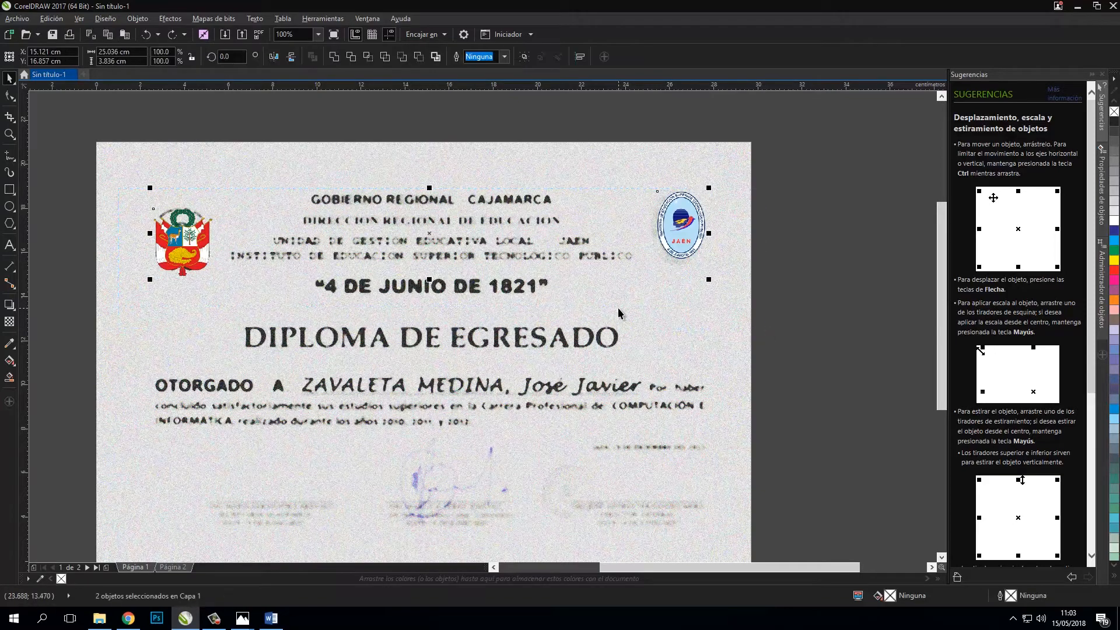
key("ctrl+x")
left_click(173, 567)
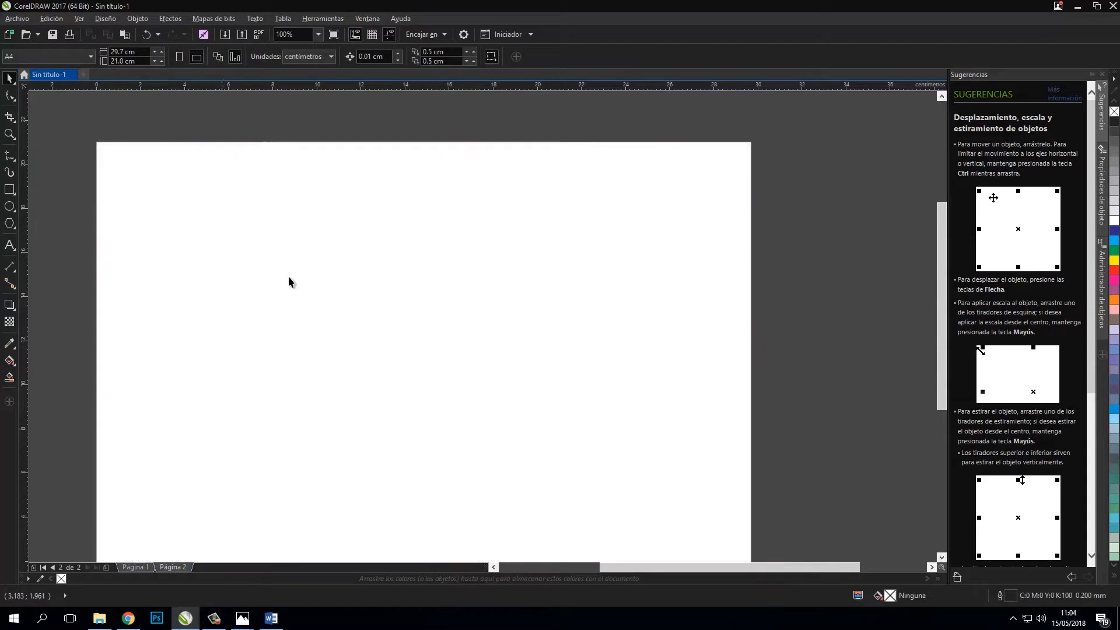
key("ctrl+v")
left_click(228, 230)
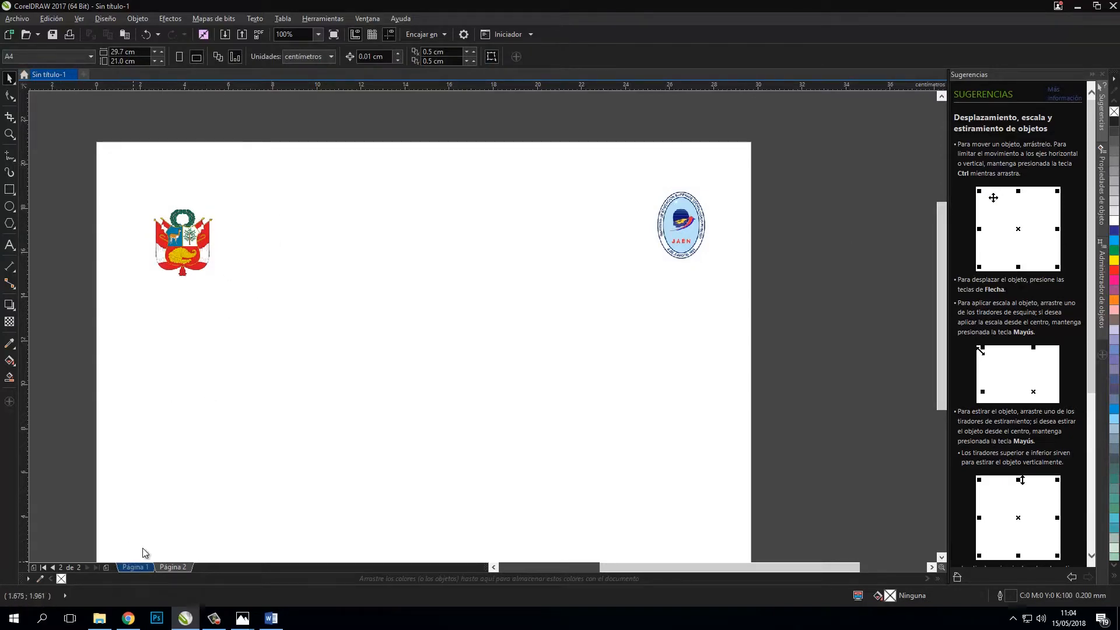
Return to page 1, then copy the line "GOBIERNO REGIONAL - CAJAMARCA" from texto.docx in Word and switch back to CorelDRAW.
left_click(136, 567)
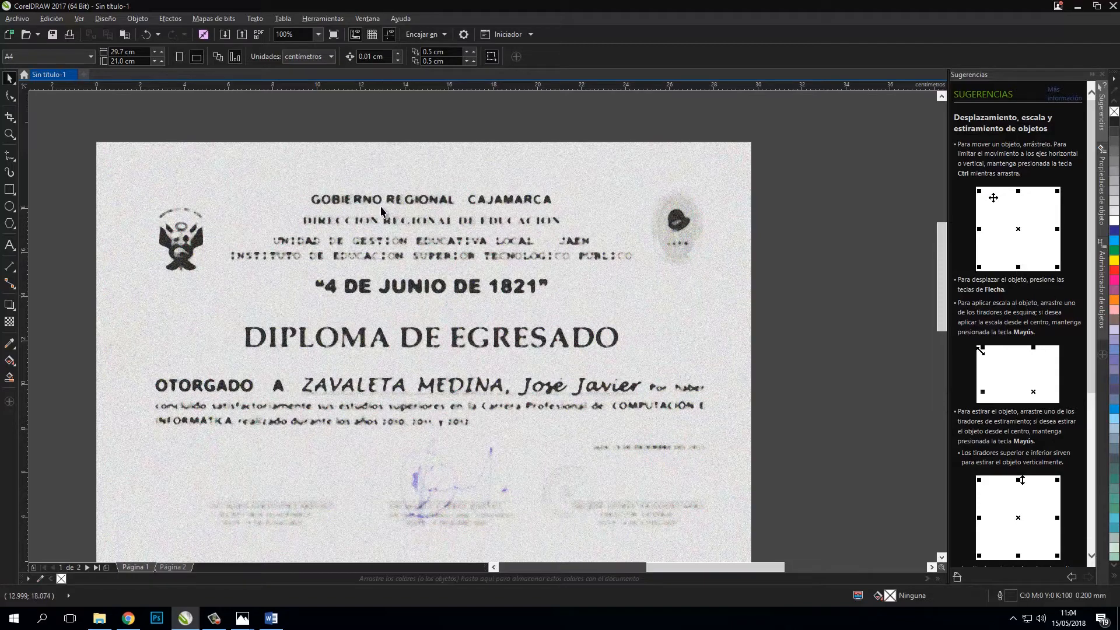
scroll(426, 221, "up", 2)
scroll(426, 219, "down", 2)
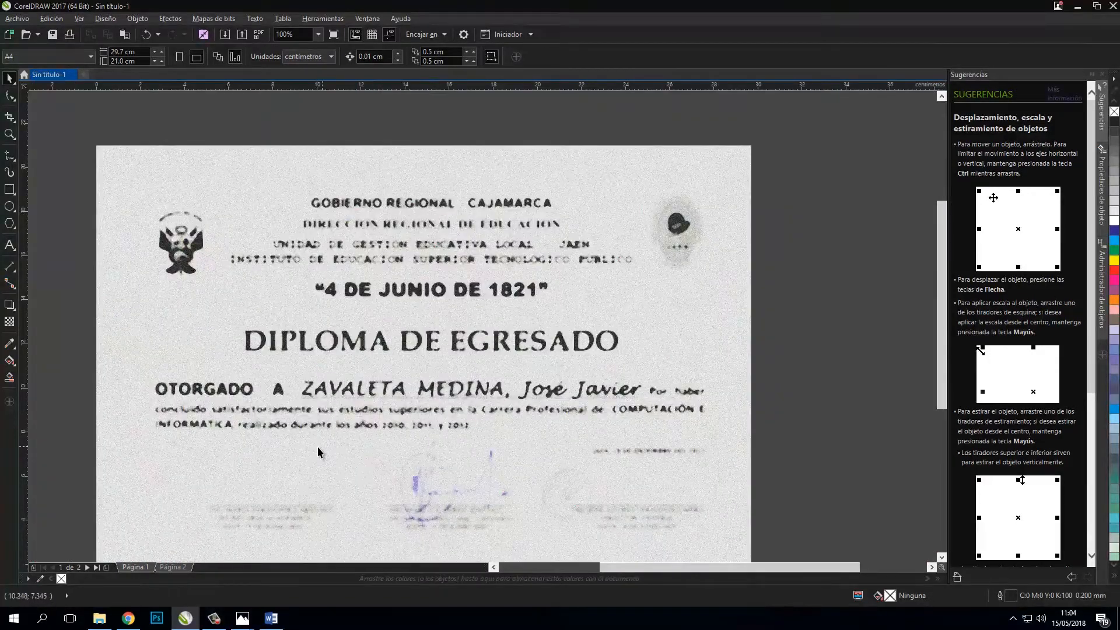
left_click(271, 618)
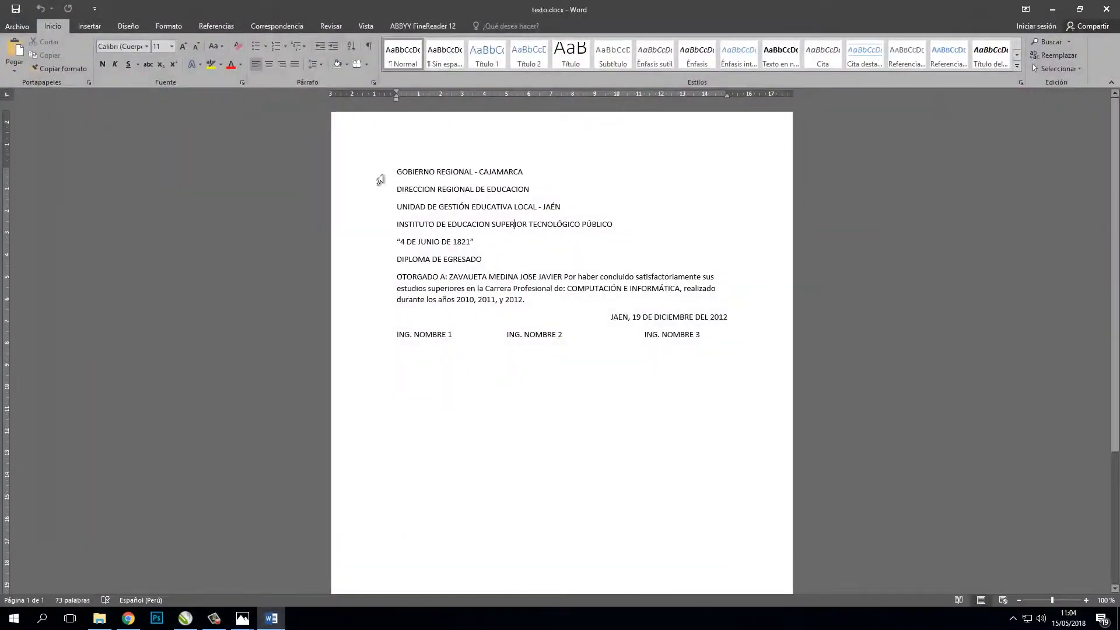
left_click(379, 175)
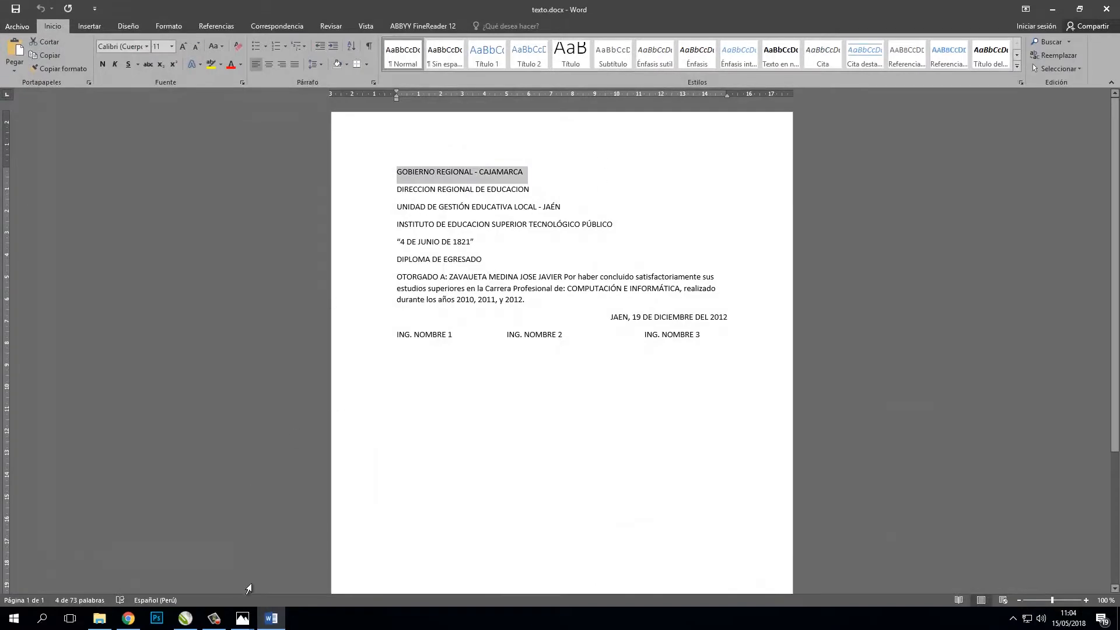
left_click(184, 619)
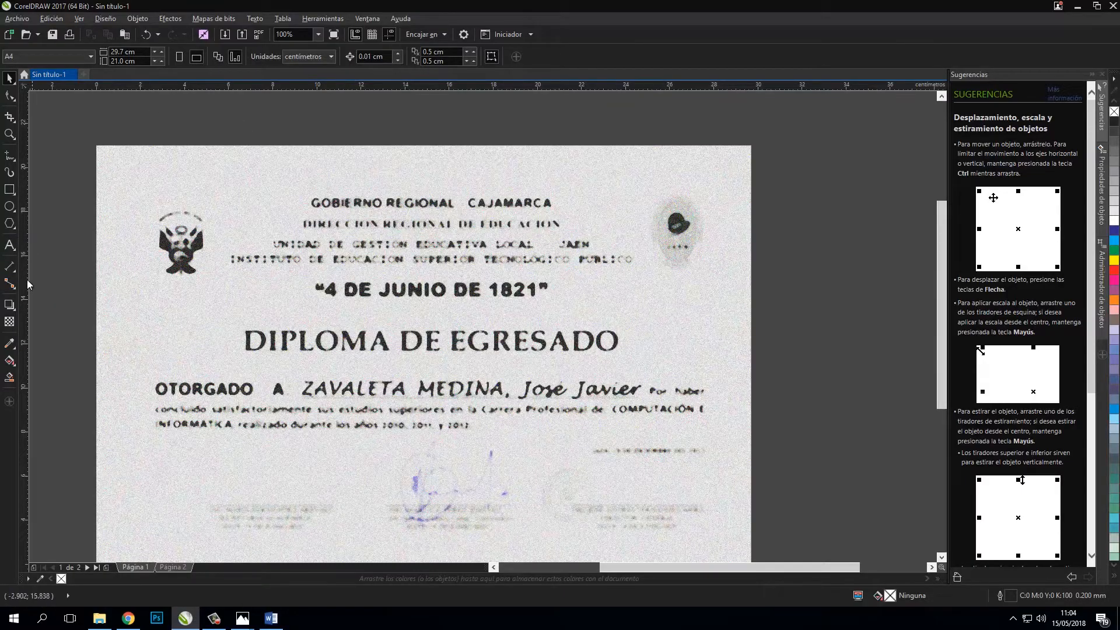
Paste the copied line as artistic text over the scan's first heading, keeping fonts and formatting, and make it bold.
scroll(396, 157, "up", 2)
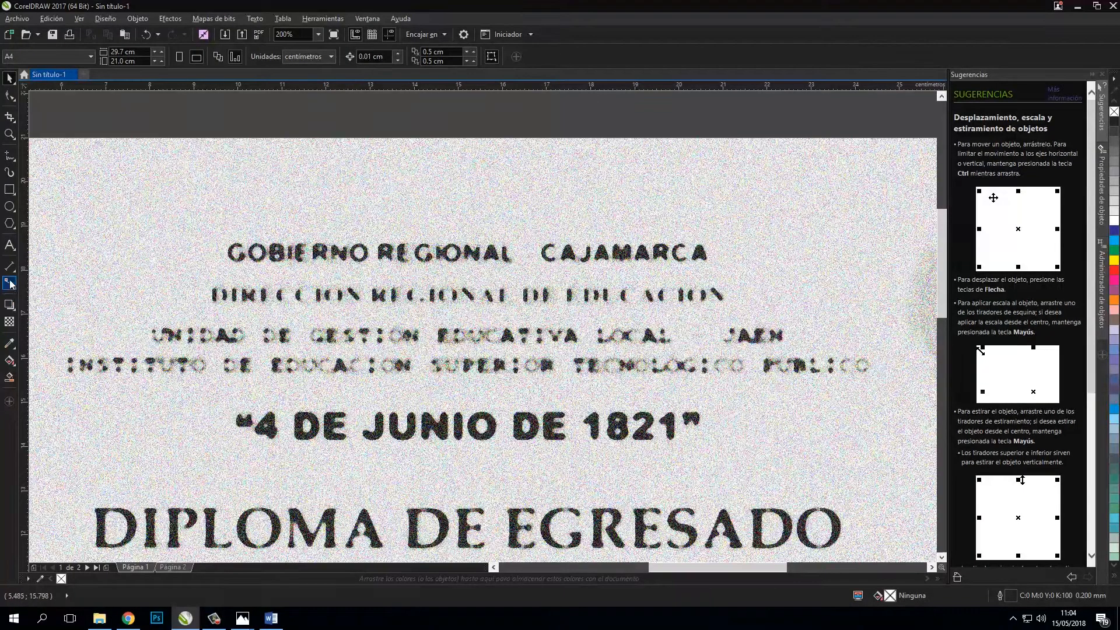
left_click(10, 245)
left_click(233, 266)
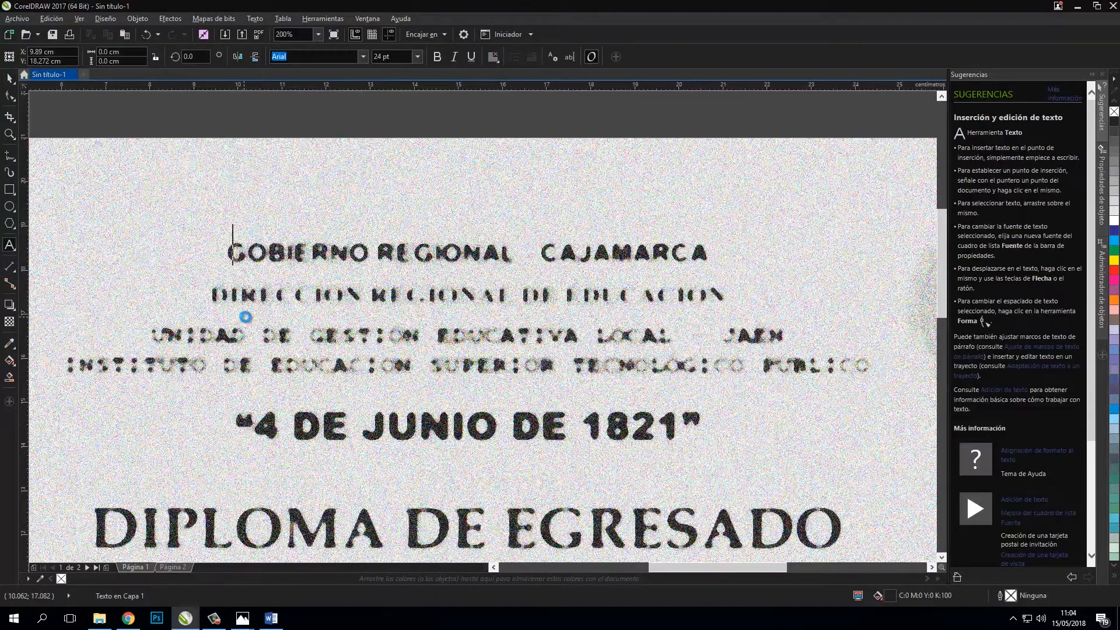
key("ctrl+v")
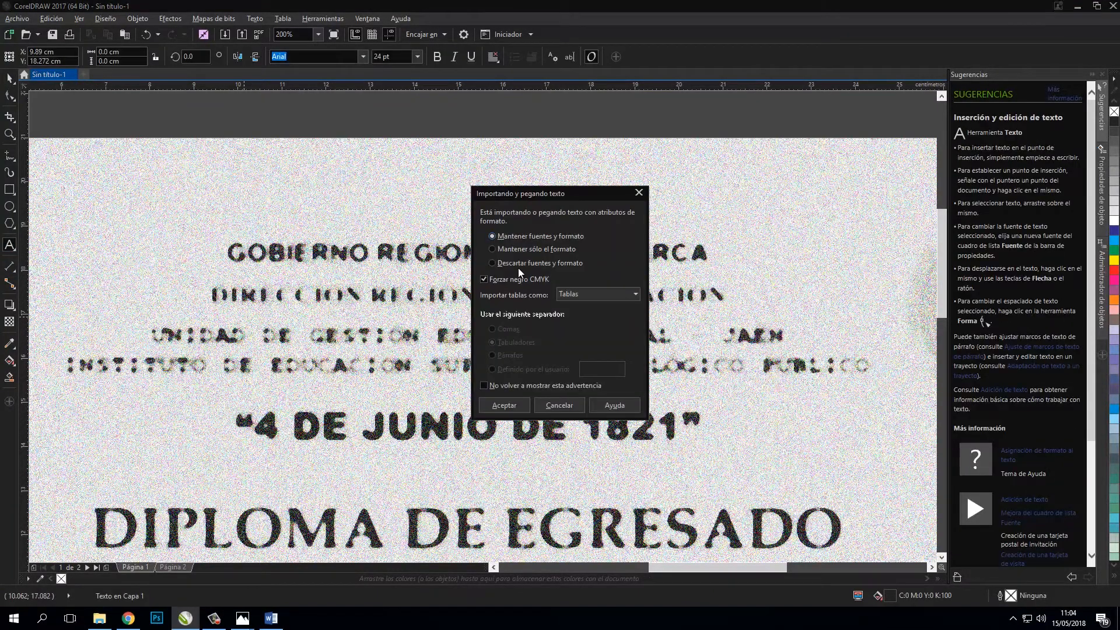
left_click(507, 407)
left_click(10, 77)
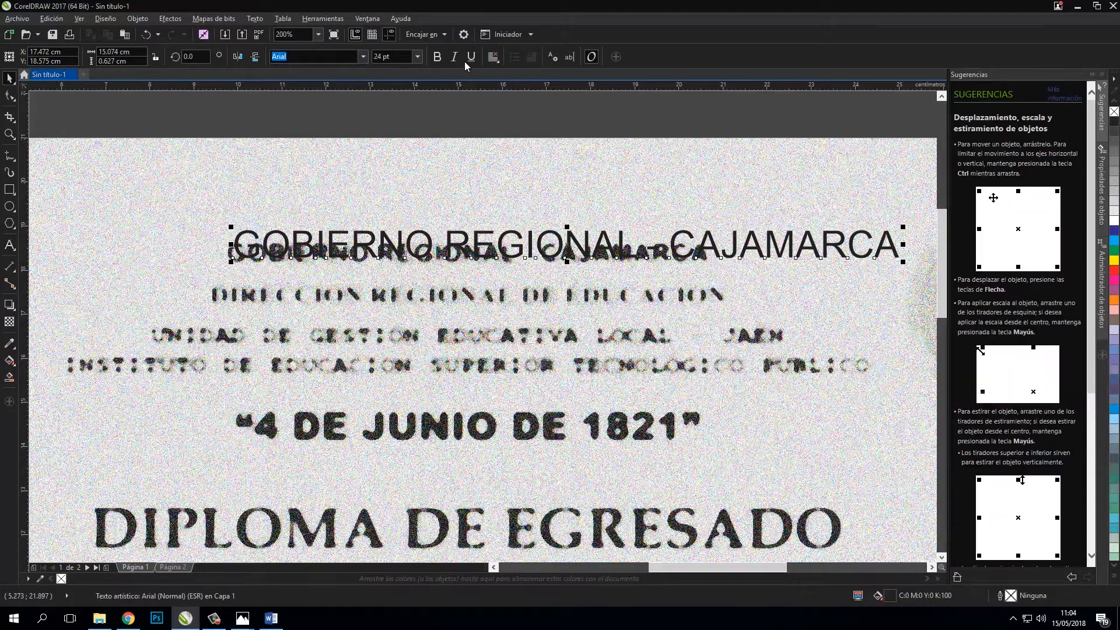
left_click(439, 57)
key("Escape")
Shift the pasted heading so that its first letter lines up with the start of the scanned heading.
scroll(266, 258, "up", 2)
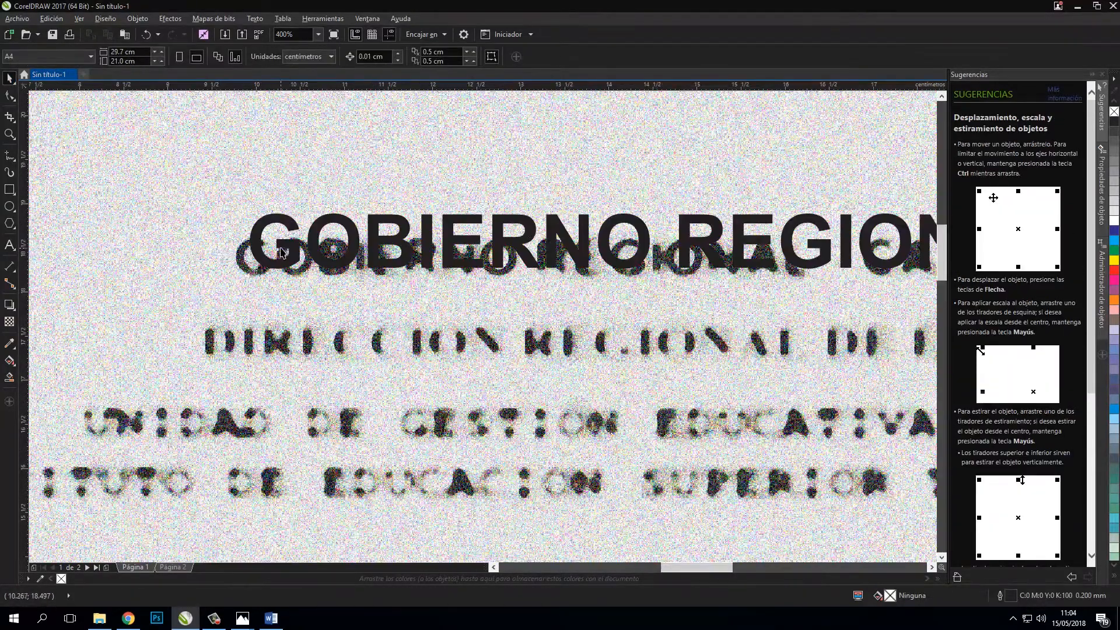
left_click_drag(265, 258, 250, 267)
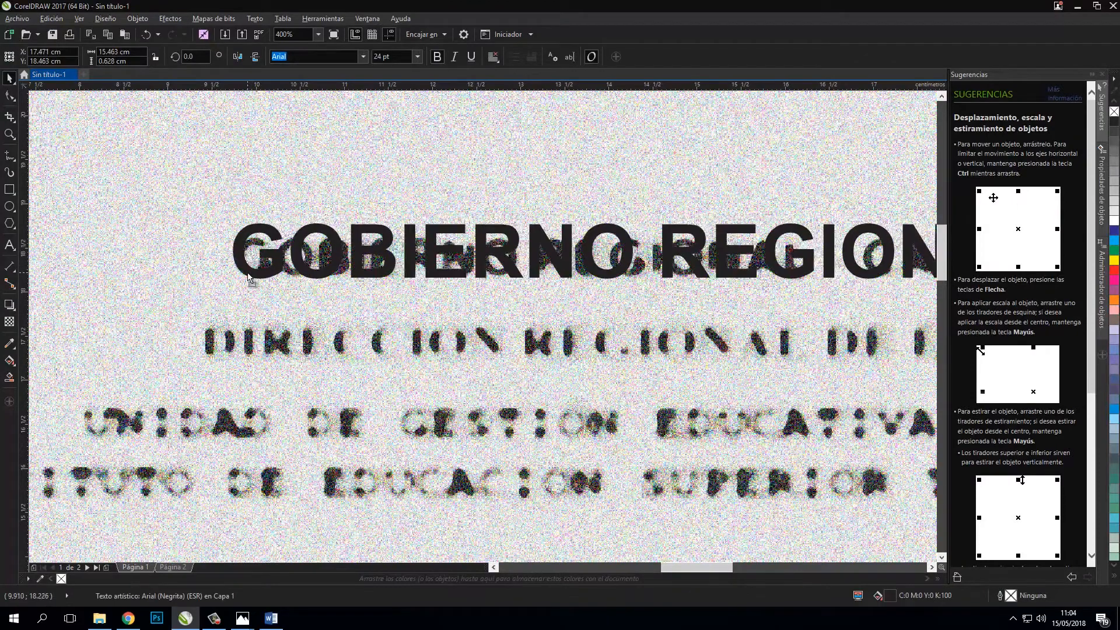
scroll(216, 222, "down", 2)
scroll(275, 236, "up", 2)
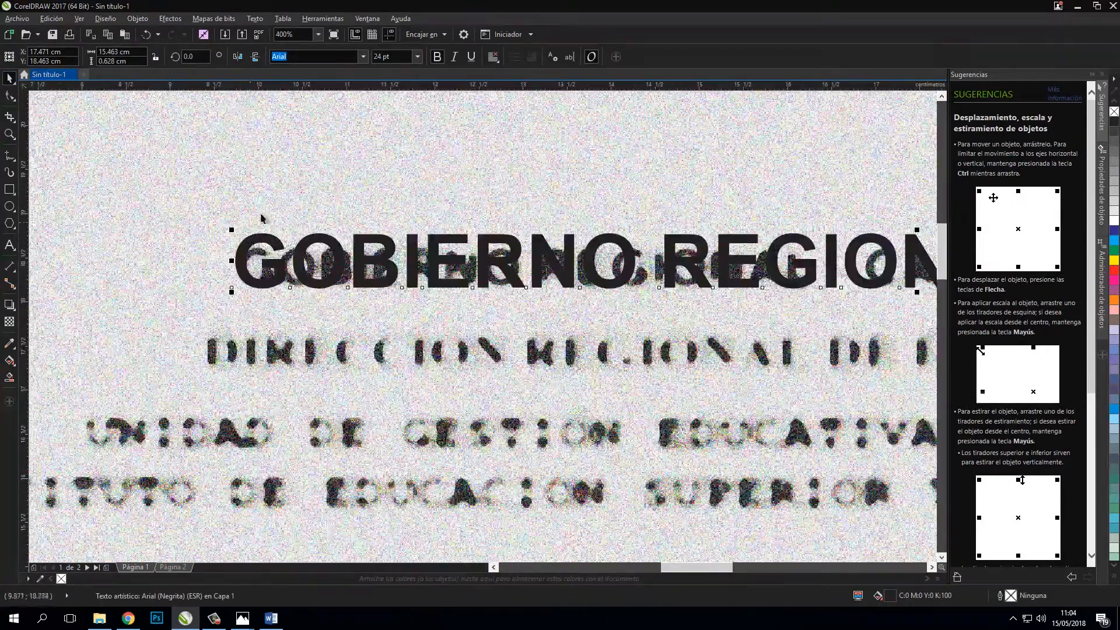
key("Escape")
left_click(347, 264)
scroll(347, 265, "down", 2)
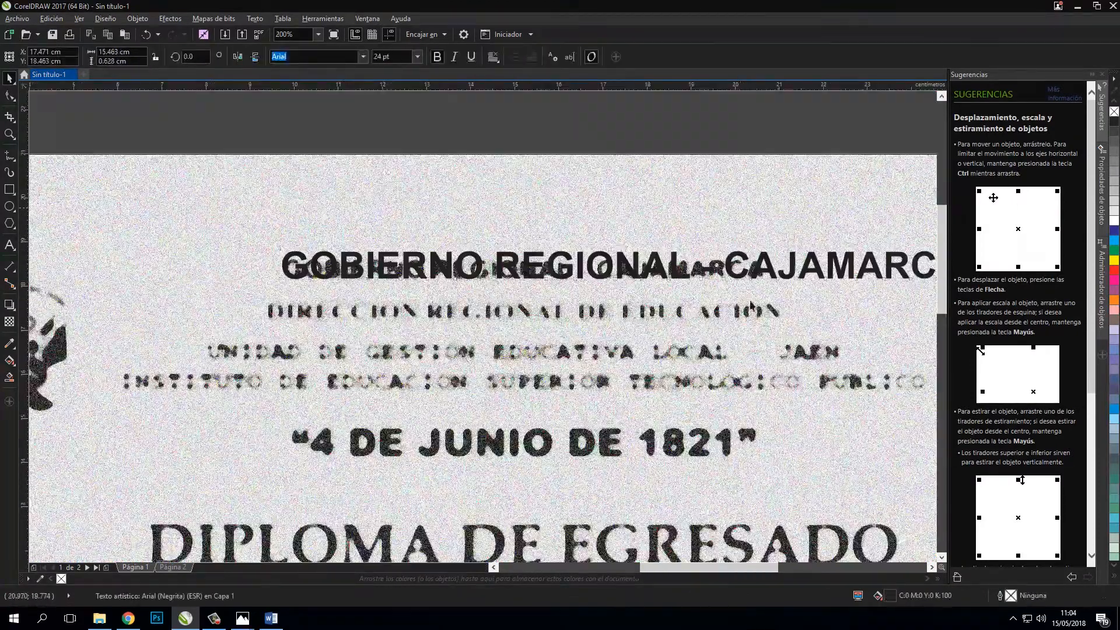
Delete the hyphen from the heading so it reads "GOBIERNO REGIONAL CAJAMARCA".
key("Escape")
key("F8")
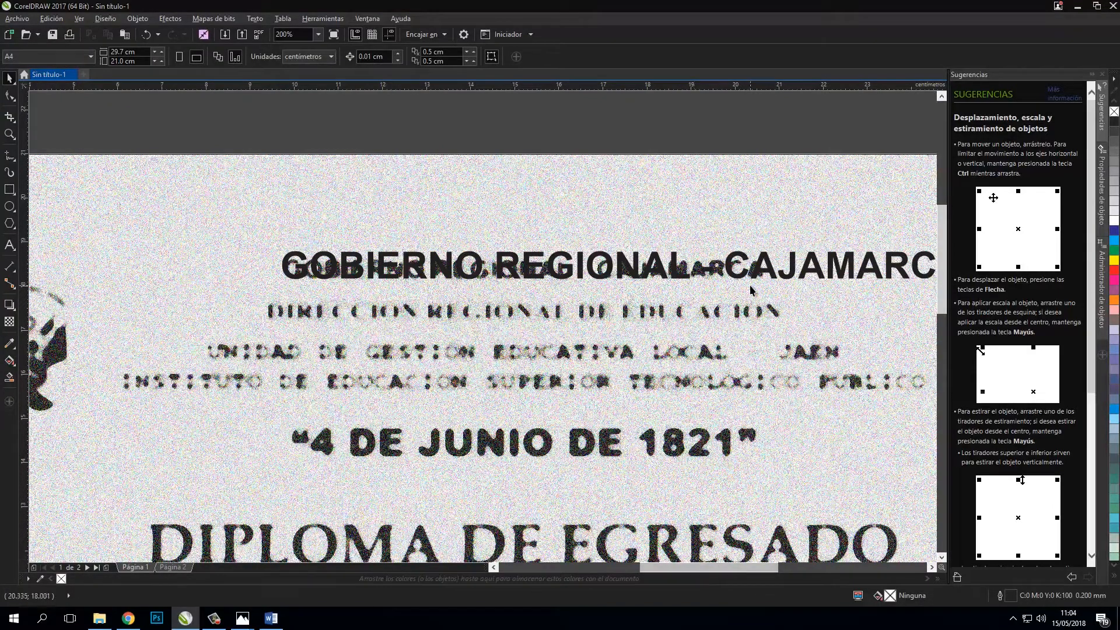
left_click(724, 270)
key("BackSpace")
key("BackSpace")
key("BackSpace")
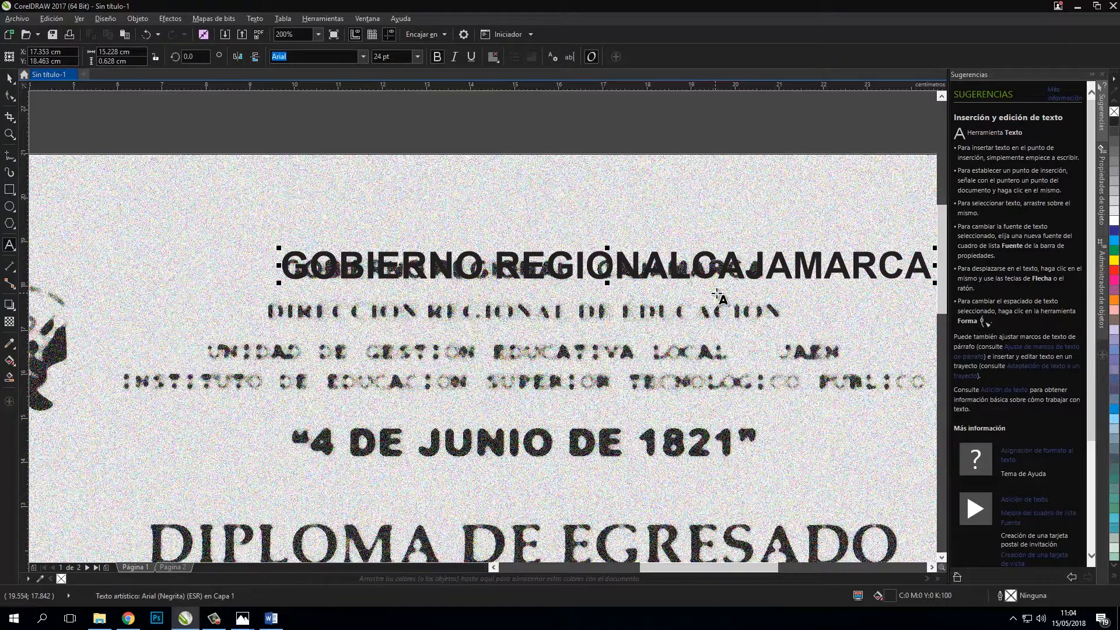
key("BackSpace")
left_click(11, 78)
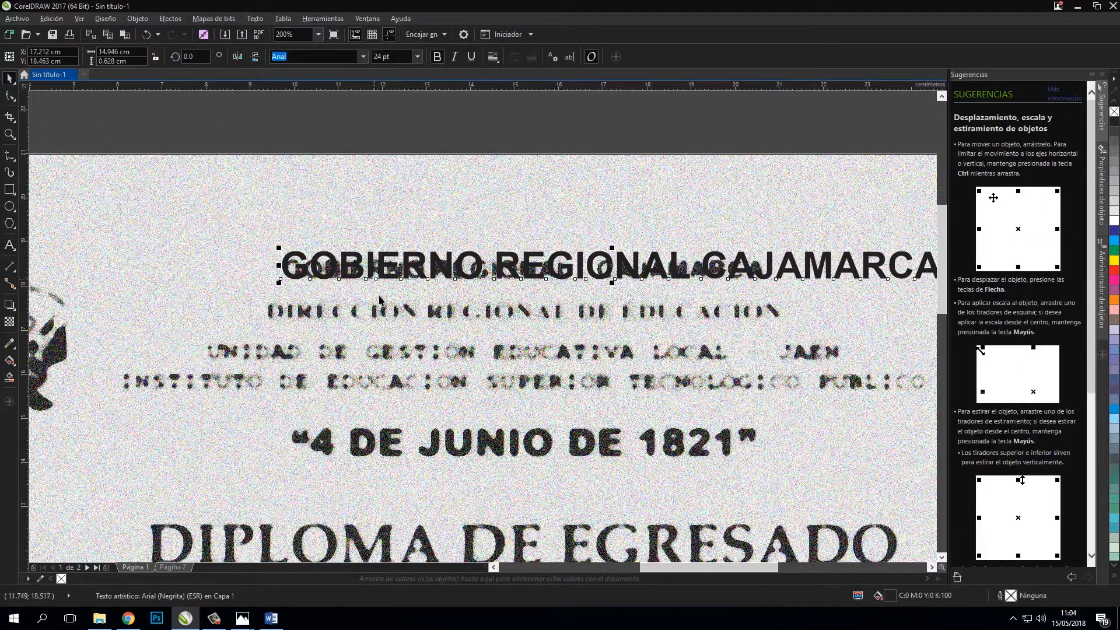
Try a font size of 14 pt for the first heading.
left_click(484, 182)
left_click(383, 267)
type("14")
key("Return")
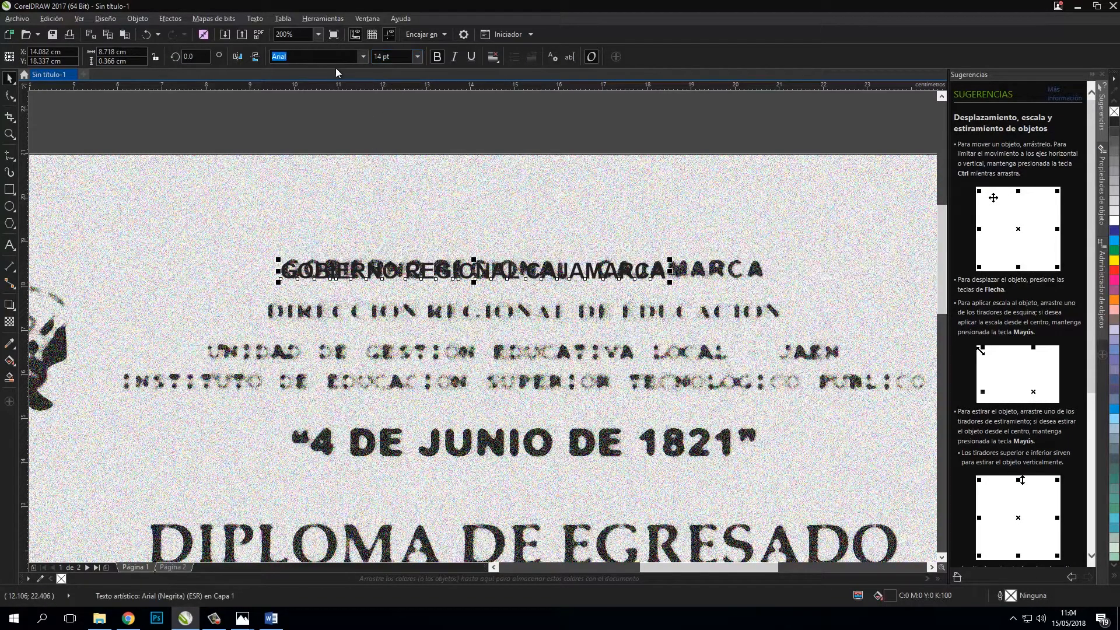
Set the first heading's font size to 17 pt and stretch it to about 10.87 cm wide to match the scanned line.
scroll(404, 276, "up", 1)
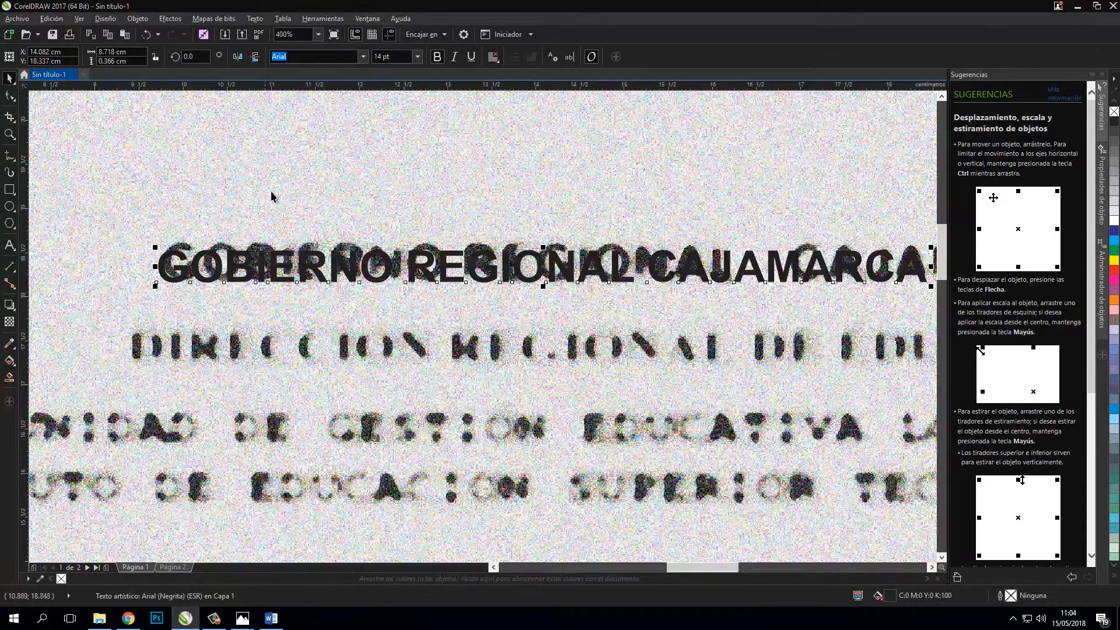
left_click(233, 232)
left_click(169, 271)
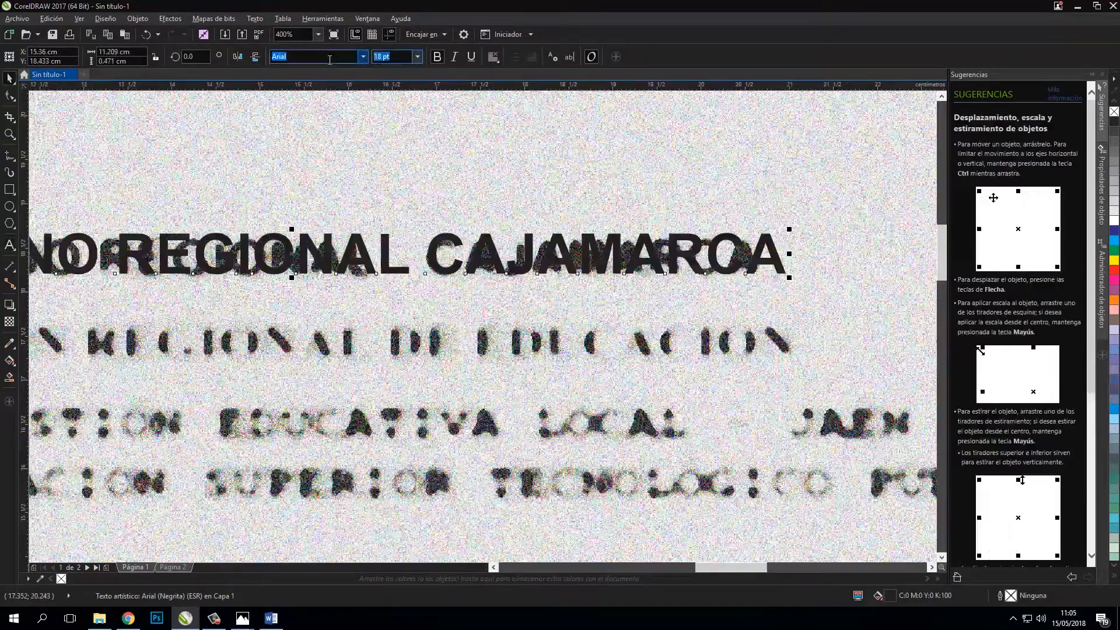
type("17")
key("Return")
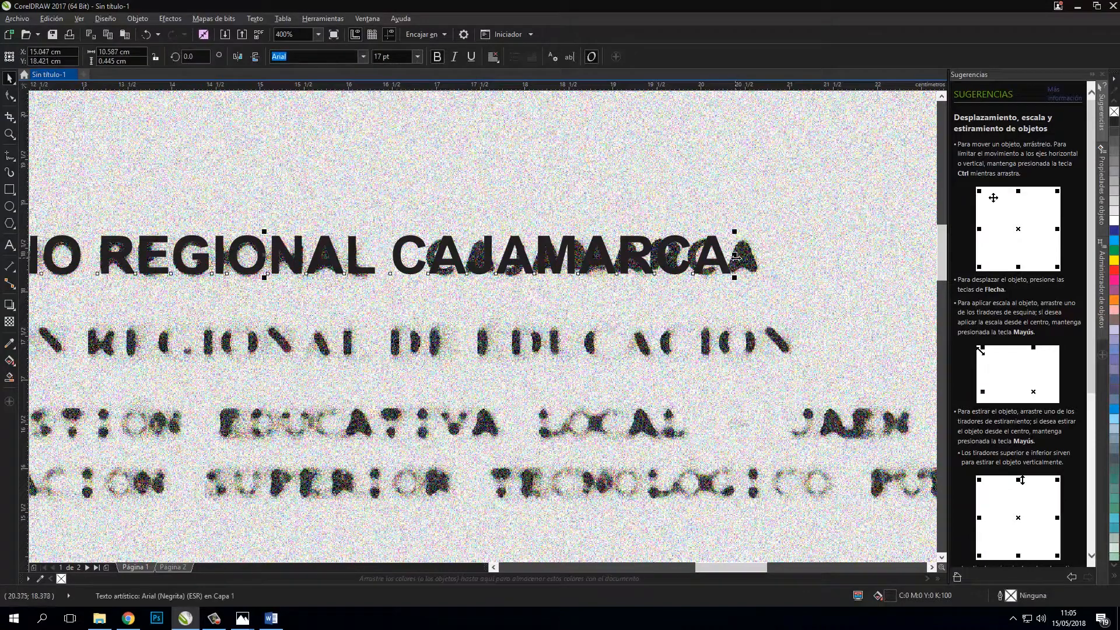
left_click_drag(739, 256, 754, 257)
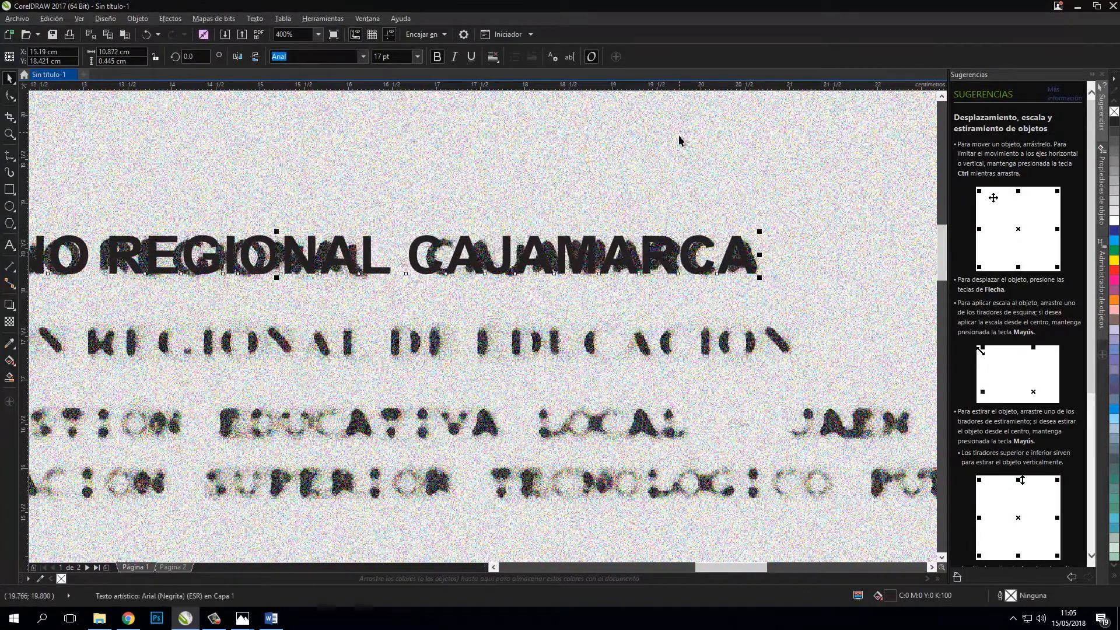
left_click(680, 138)
scroll(694, 167, "down", 1)
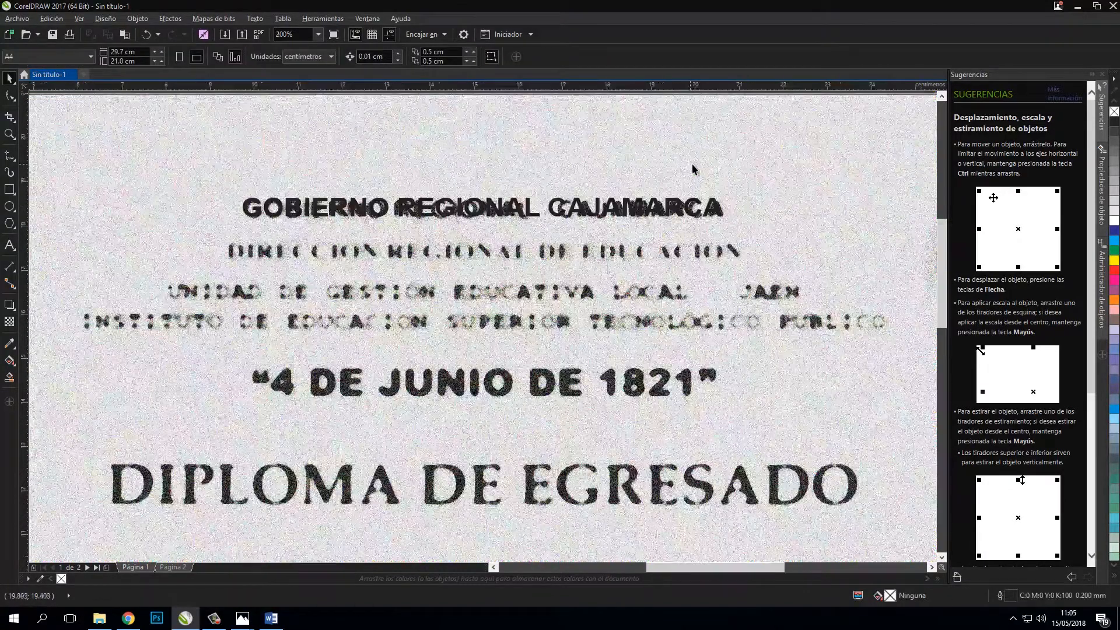
Move the "GOBIERNO REGIONAL CAJAMARCA" heading from page 1 to page 2.
left_click(410, 210)
left_click(205, 522)
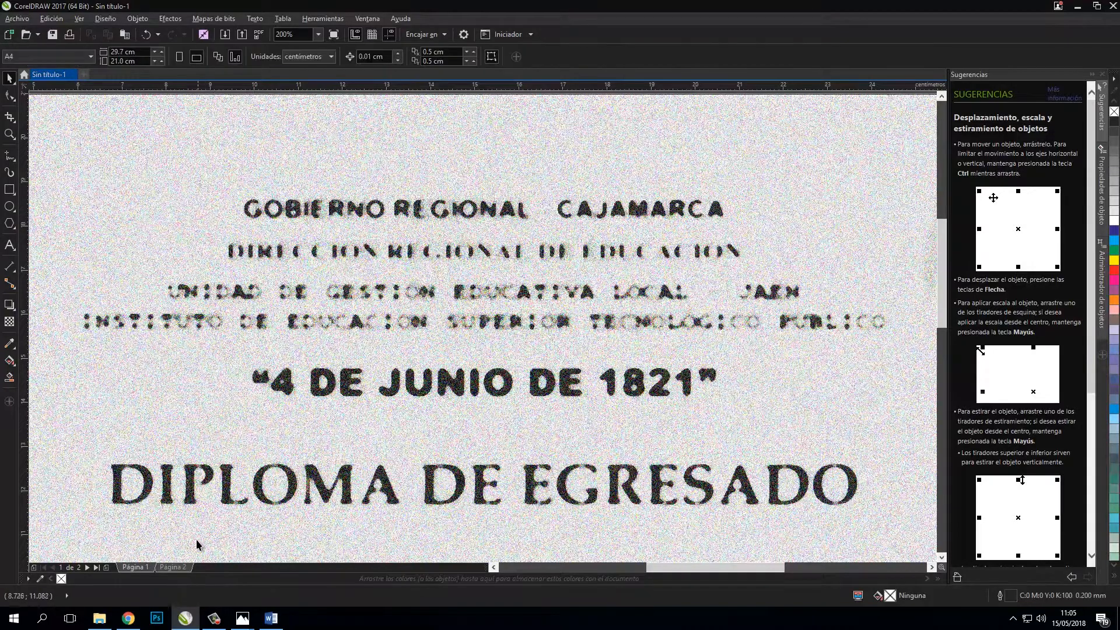
left_click(173, 567)
left_click(351, 200)
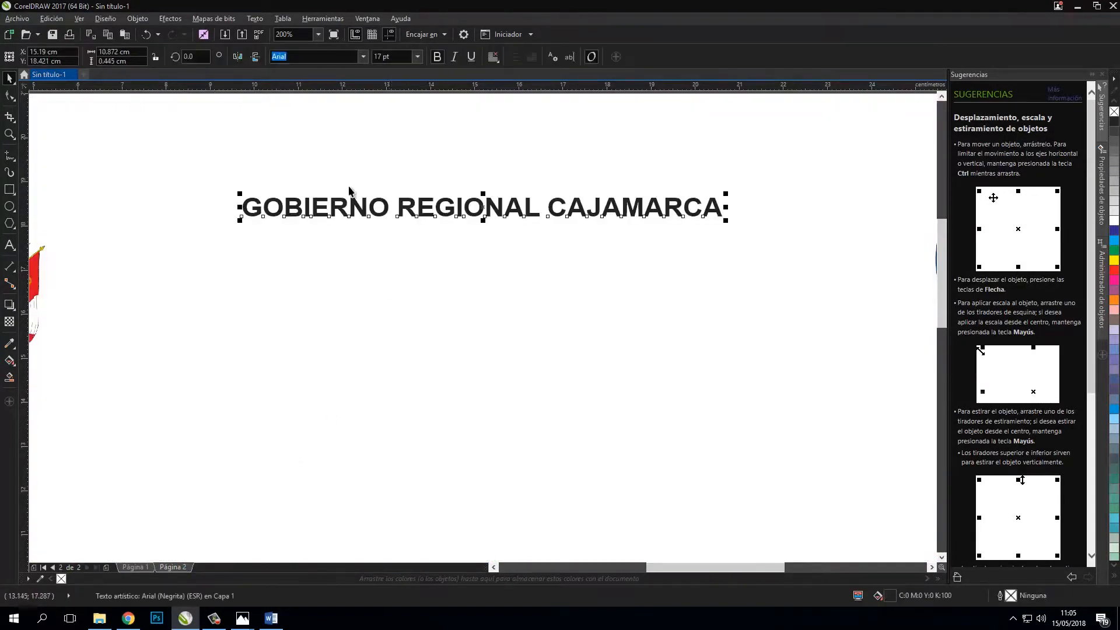
left_click(360, 170)
scroll(505, 229, "down", 1)
On page 1, paste "DIRECCION REGIONAL DE EDUCACION" as artistic text over the scan's second heading line.
key("Page_Up")
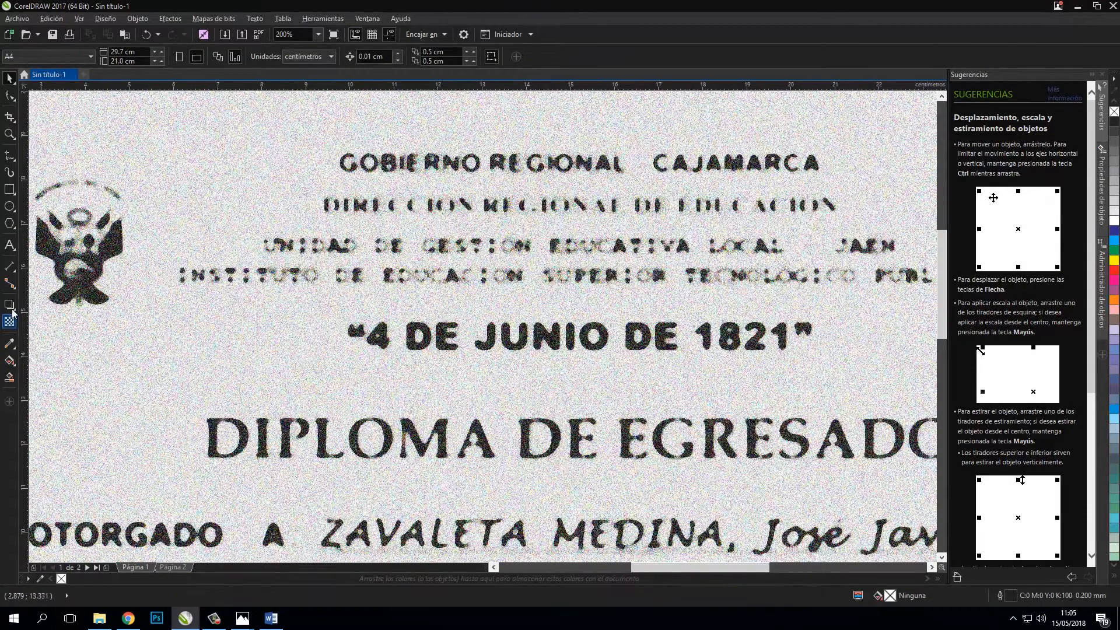
left_click(14, 249)
left_click(327, 209)
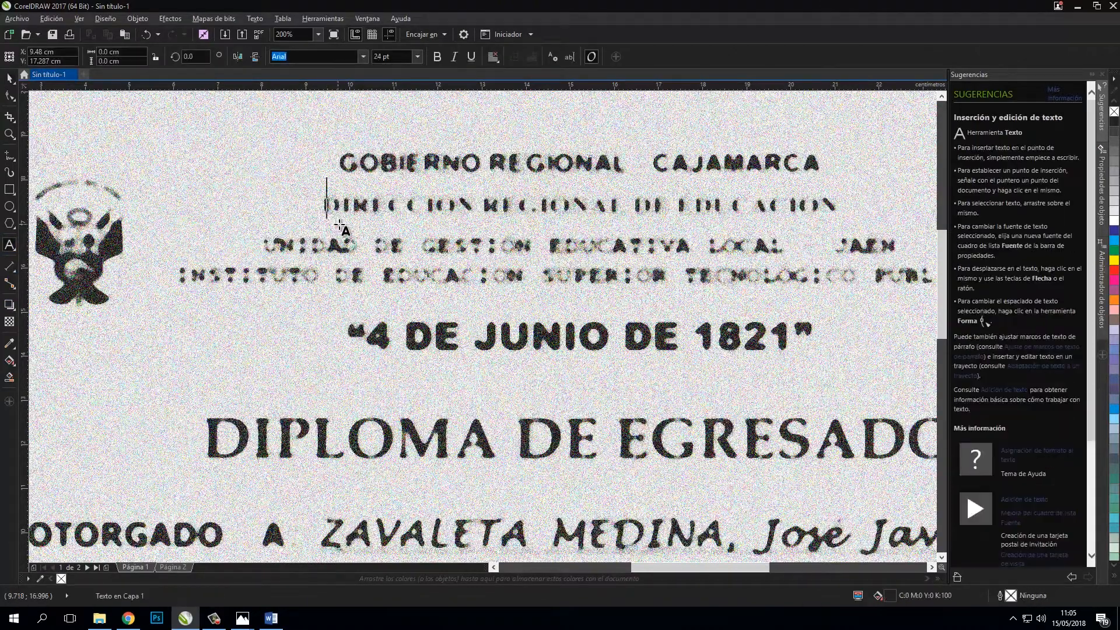
key("ctrl+v")
left_click(496, 403)
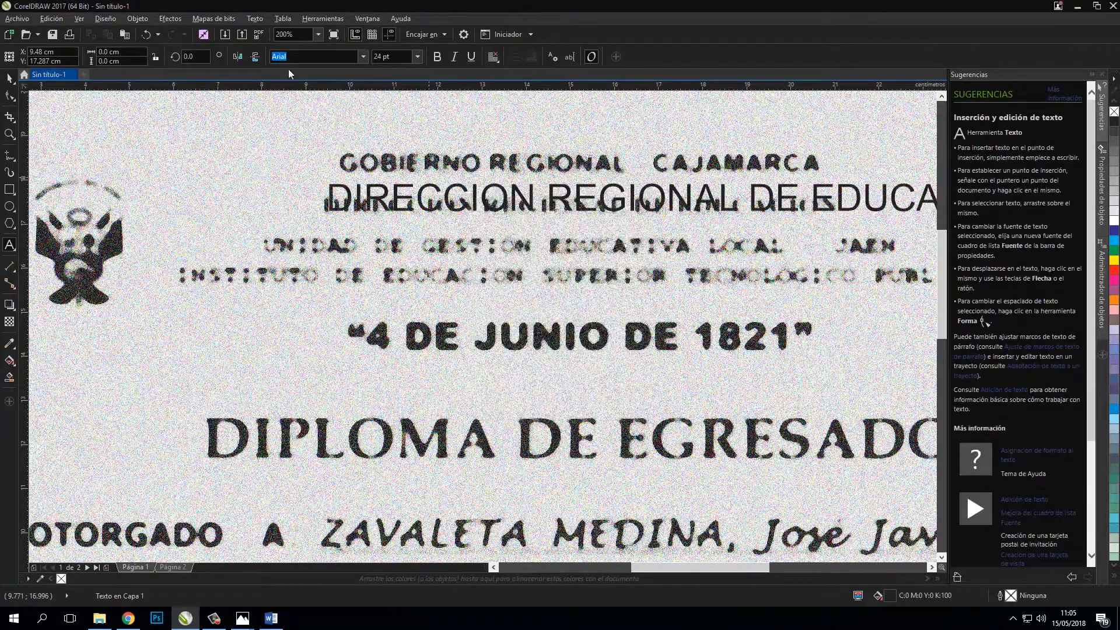
left_click(10, 78)
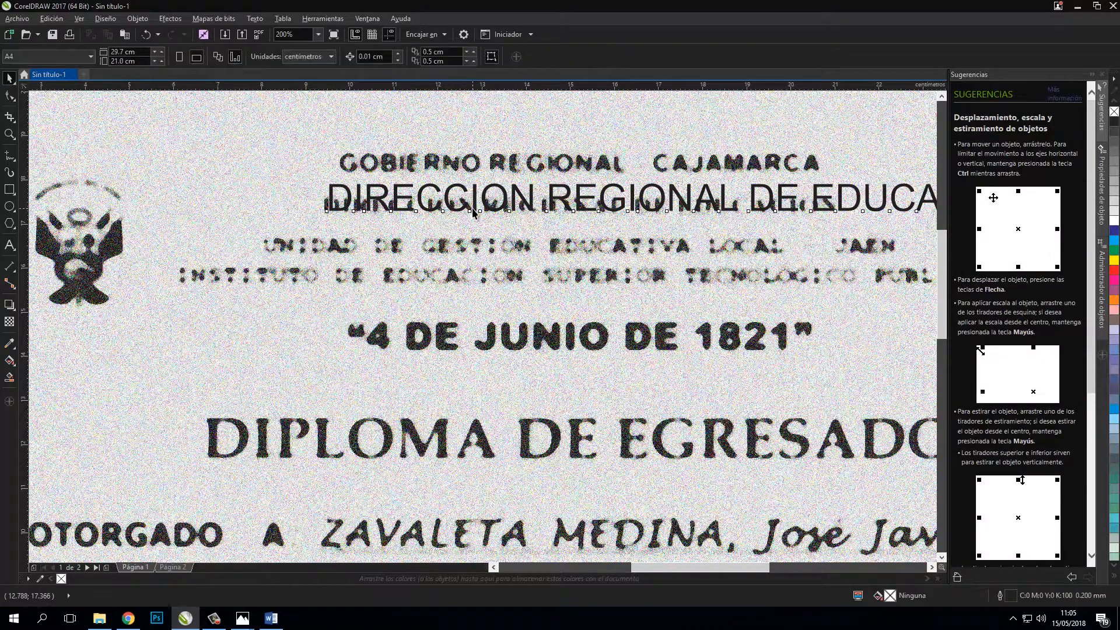
Correct the spelling of the second heading's first word to "DIRECCIÓN" using the suggested replacement.
double_click(481, 201)
right_click(483, 201)
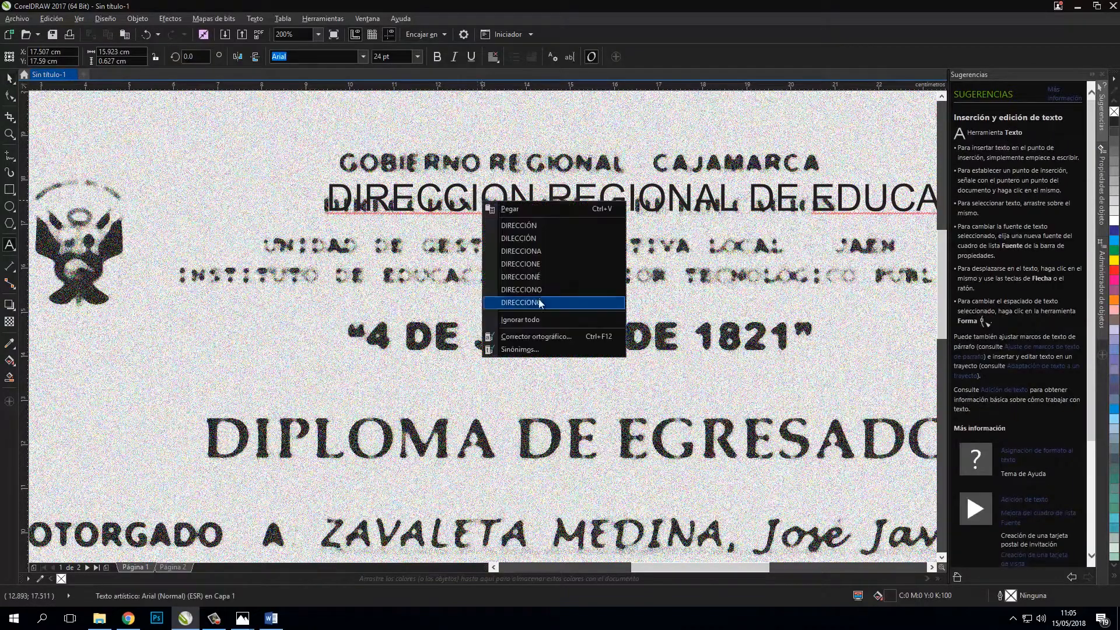
left_click(544, 229)
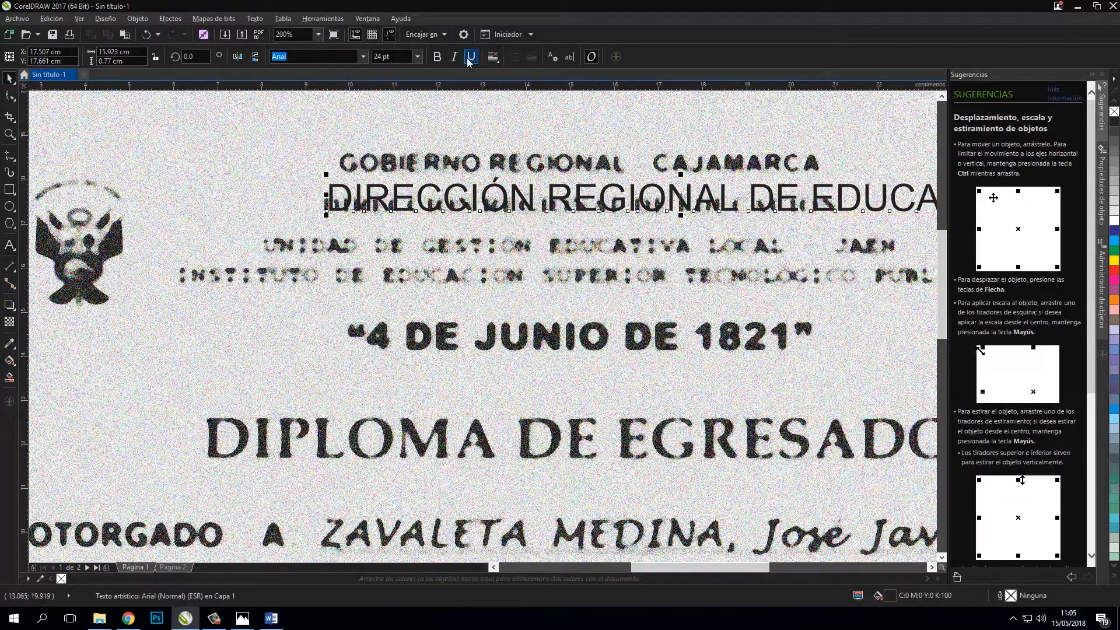
Set the second heading's font size to 18 pt and move it from page 1 to page 2.
left_click_drag(402, 57, 358, 59)
type("18")
scroll(871, 187, "up", 1)
scroll(799, 216, "down", 1)
key("ctrl+x")
left_click(173, 567)
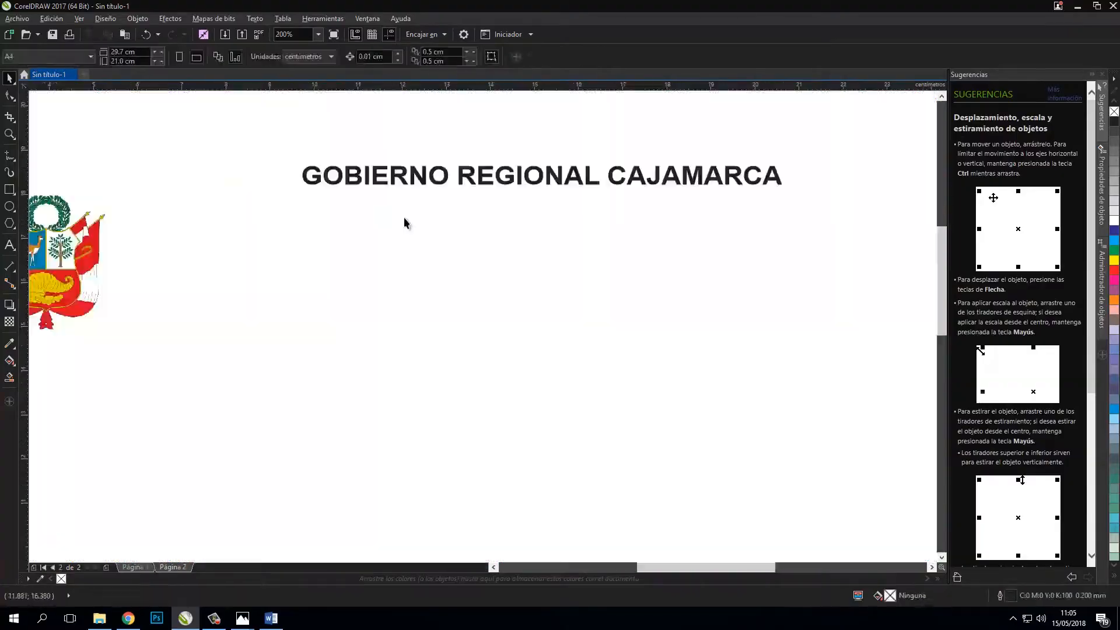
key("ctrl+v")
On page 1, add the artistic text "UNIDAD DE GESTIÓN EDUCATIVA LOCAL JAEN" over the scan's third heading line.
left_click(135, 567)
left_click_drag(653, 567, 658, 567)
left_click(9, 245)
left_click(198, 267)
type("UNIDAD DE GESTIÓN EDUCATIVA LOCAL JAEN")
left_click(9, 78)
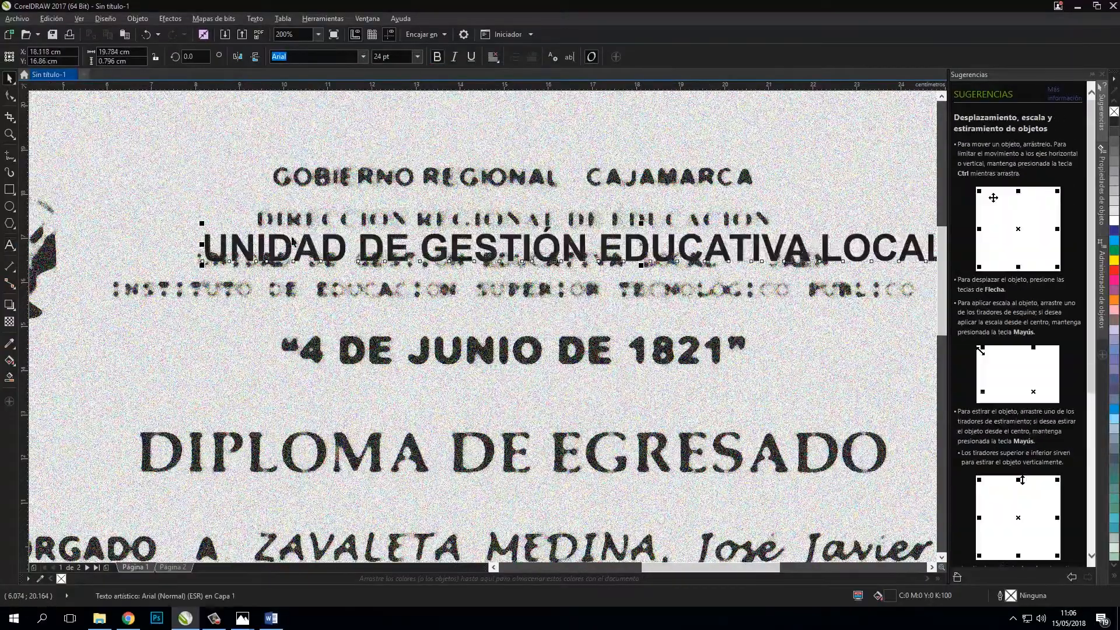
Set the third heading's font size to 18 pt and move it from page 1 to page 2.
left_click(437, 56)
left_click_drag(402, 57, 341, 58)
type("18")
key("Return")
key("ctrl+x")
left_click(173, 567)
key("ctrl+v")
left_click(136, 567)
On page 1, paste the quoted "4 DE JUNIO DE 1821" line as artistic text over the matching line of the scan.
scroll(476, 308, "down", 1)
left_click_drag(942, 275, 941, 324)
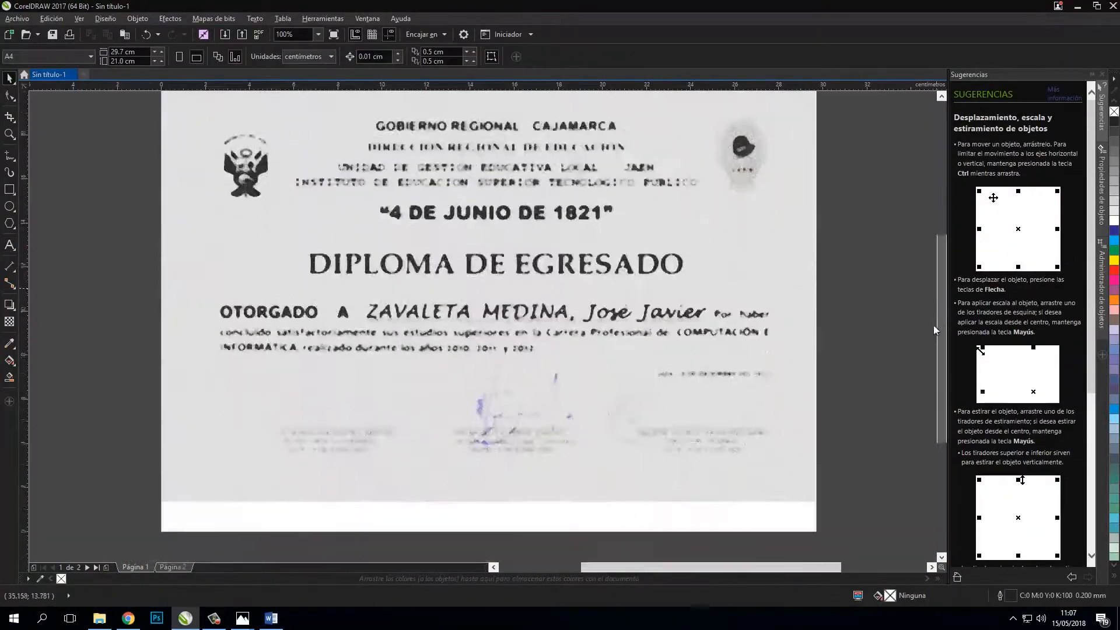
scroll(466, 258, "up", 1)
key("alt+Tab")
key("alt+Tab")
left_click(10, 245)
left_click(342, 223)
key("ctrl+v")
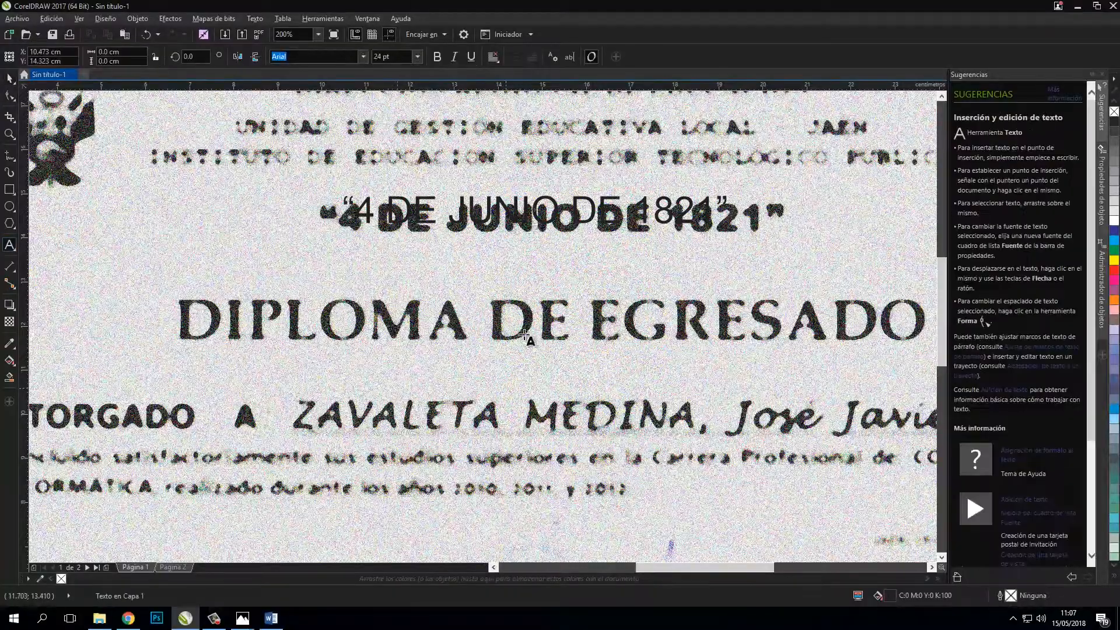
Try the Cooper Black font on the "4 DE JUNIO DE 1821" text and reposition it over the scan.
left_click(9, 79)
left_click(437, 56)
type("Cooper Black")
key("Return")
left_click_drag(548, 211, 482, 221)
key("ctrl+z")
key("ctrl+z")
Cut the "4 DE JUNIO DE 1821" text from page 1 and paste "DIPLOMA DE EGRESADO" over the scan's title.
left_click(498, 213)
key("ctrl+x")
left_click(295, 327)
key("ctrl+v")
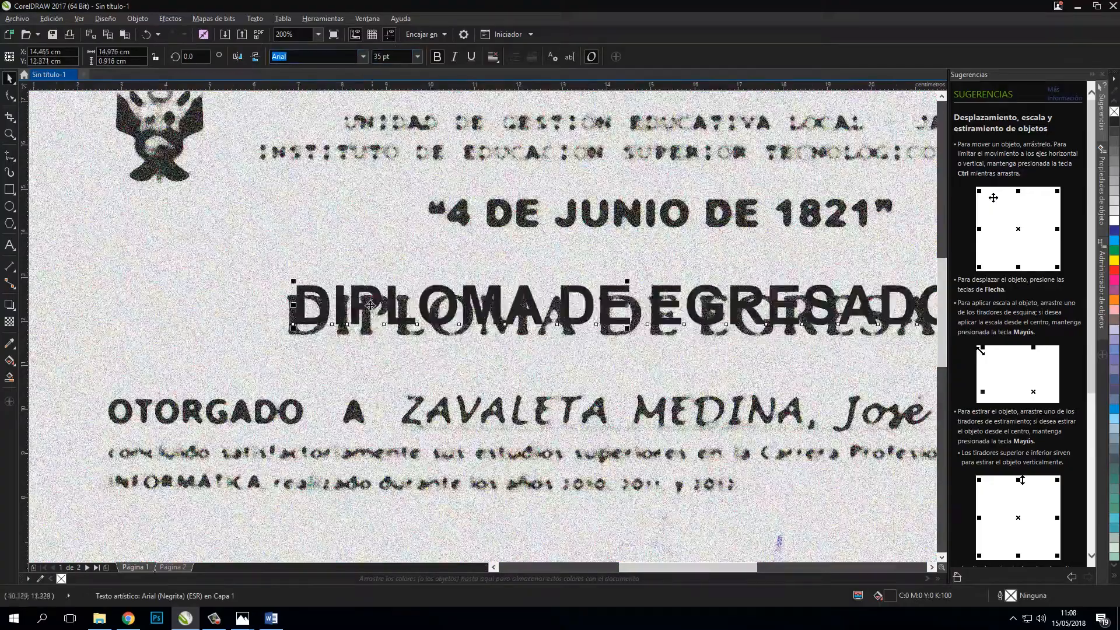
Align the "DIPLOMA DE EGRESADO" text with the scan's title and set its font size to 39 pt.
left_click_drag(601, 307, 594, 316)
scroll(595, 342, "down", 1)
scroll(821, 334, "up", 2)
left_click_drag(392, 56, 371, 57)
type("38")
key("Return")
type("39")
scroll(734, 236, "down", 2)
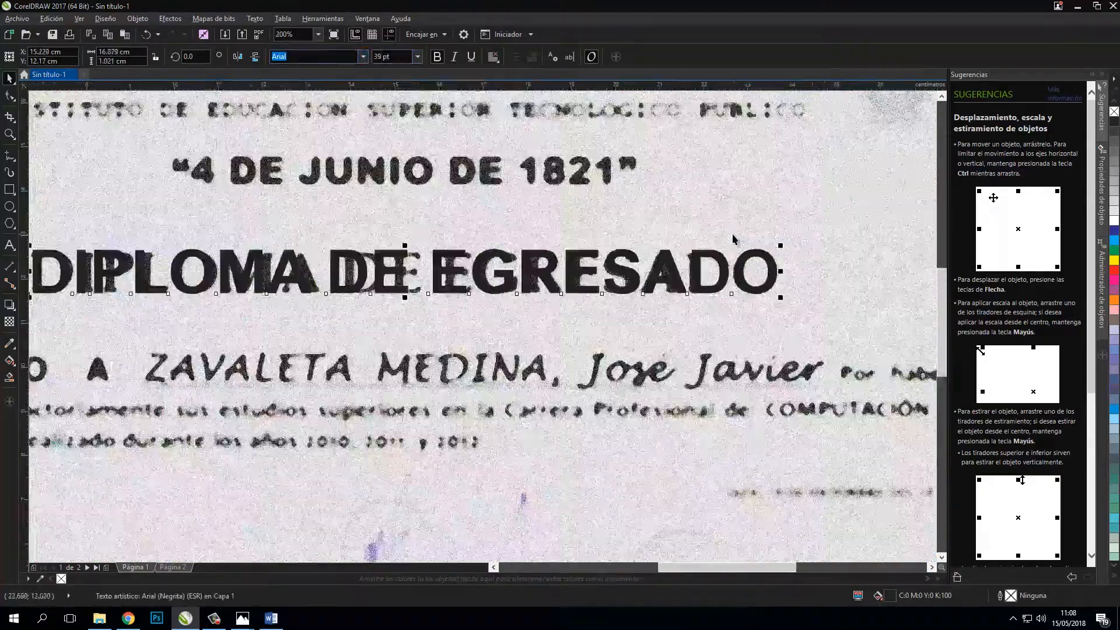
Move the "DIPLOMA DE EGRESADO" title to page 2 and return to page 1.
left_click(173, 567)
key("ctrl+v")
left_click(136, 567)
Add the bold artistic text "OTORGADO A:" over the scan's award line, widening the gap before "A:" to match.
left_click(10, 134)
left_click(9, 245)
type("OTORGADO A:")
scroll(504, 241, "down", 2)
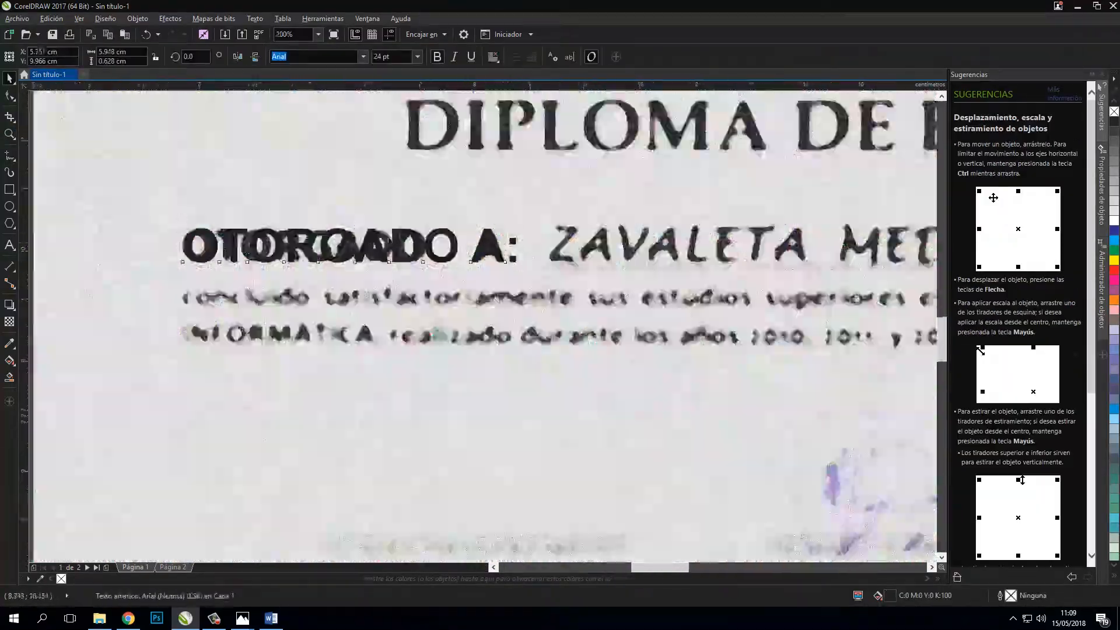
scroll(351, 237, "up", 1)
double_click(554, 253)
left_click(10, 78)
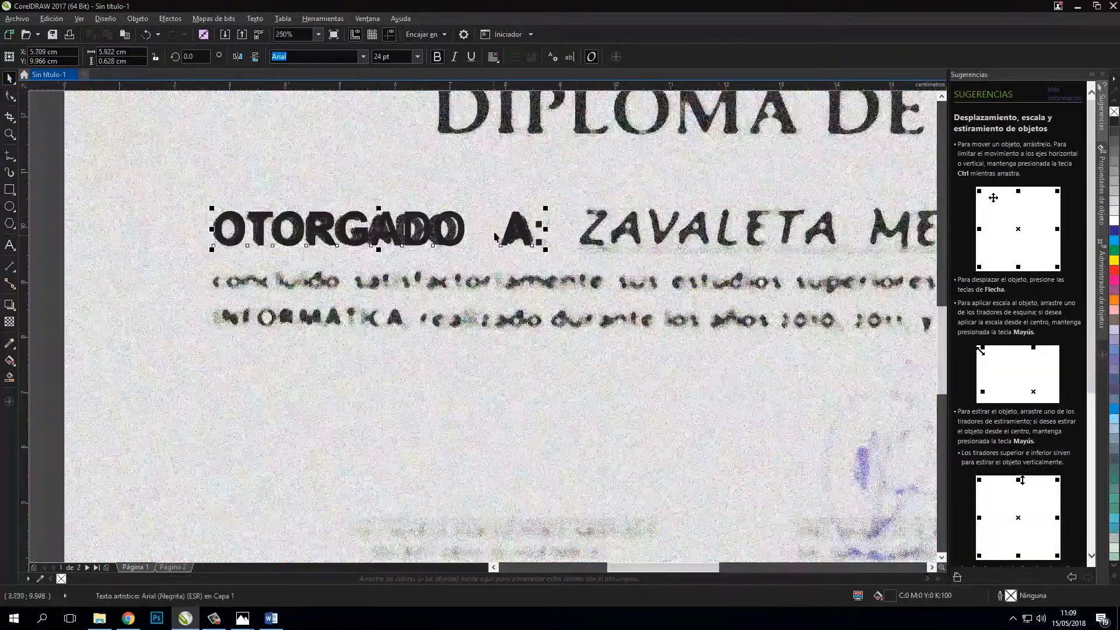
scroll(492, 244, "down", 2)
key("Escape")
Examine the recipient's name and body text lines of the scan on page 1.
left_click_drag(659, 566, 735, 566)
scroll(548, 365, "down", 2)
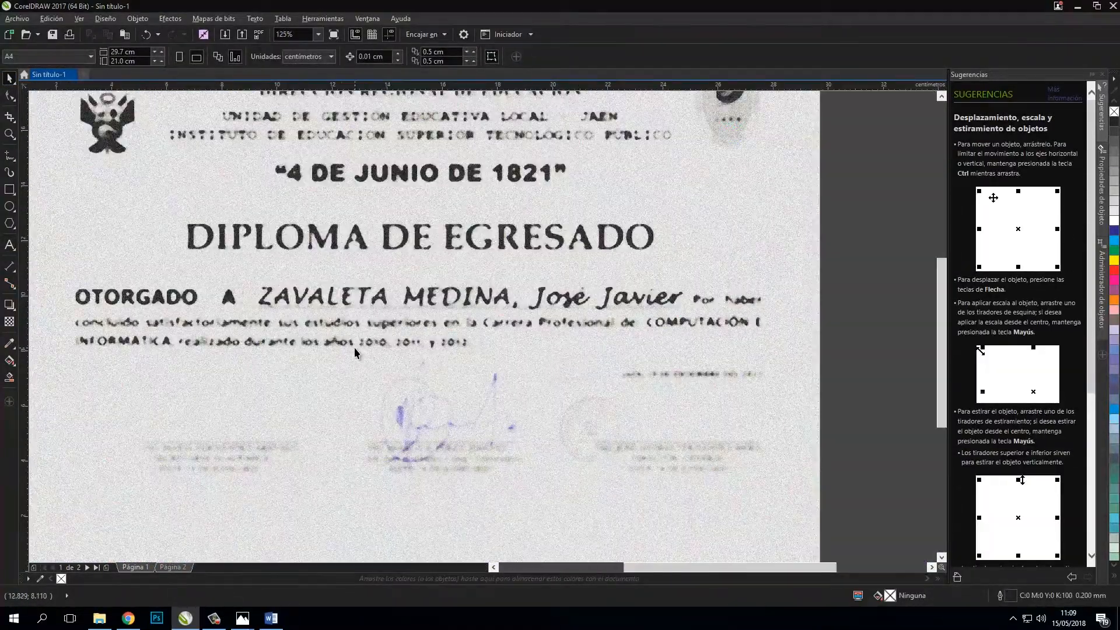
scroll(354, 348, "up", 2)
scroll(341, 345, "up", 1)
left_click(11, 79)
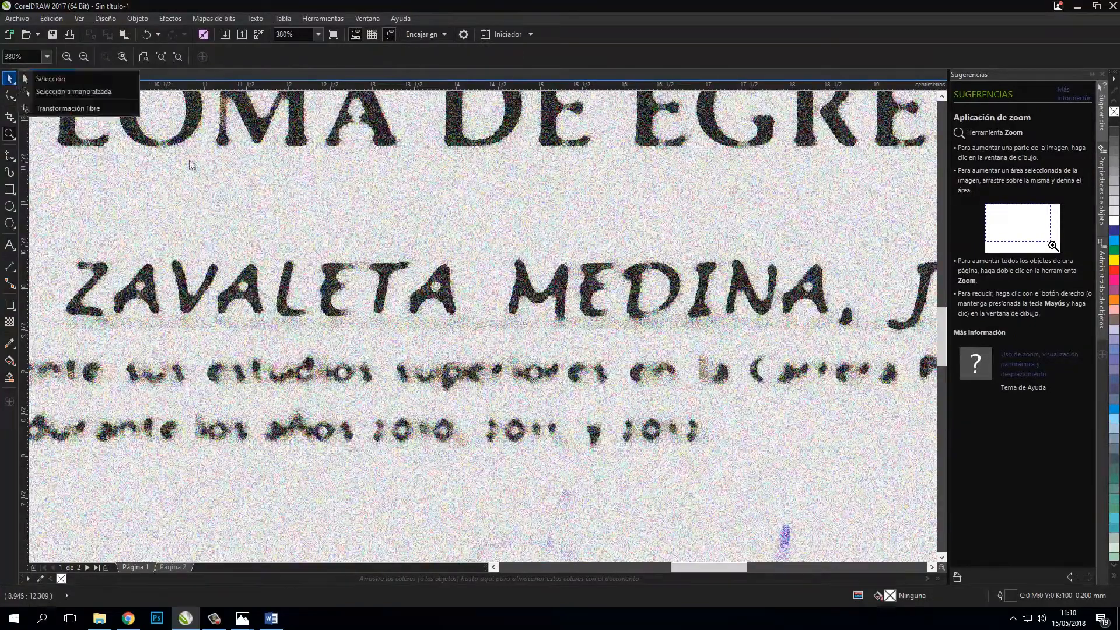
scroll(279, 249, "down", 1)
left_click(51, 79)
scroll(278, 252, "down", 1)
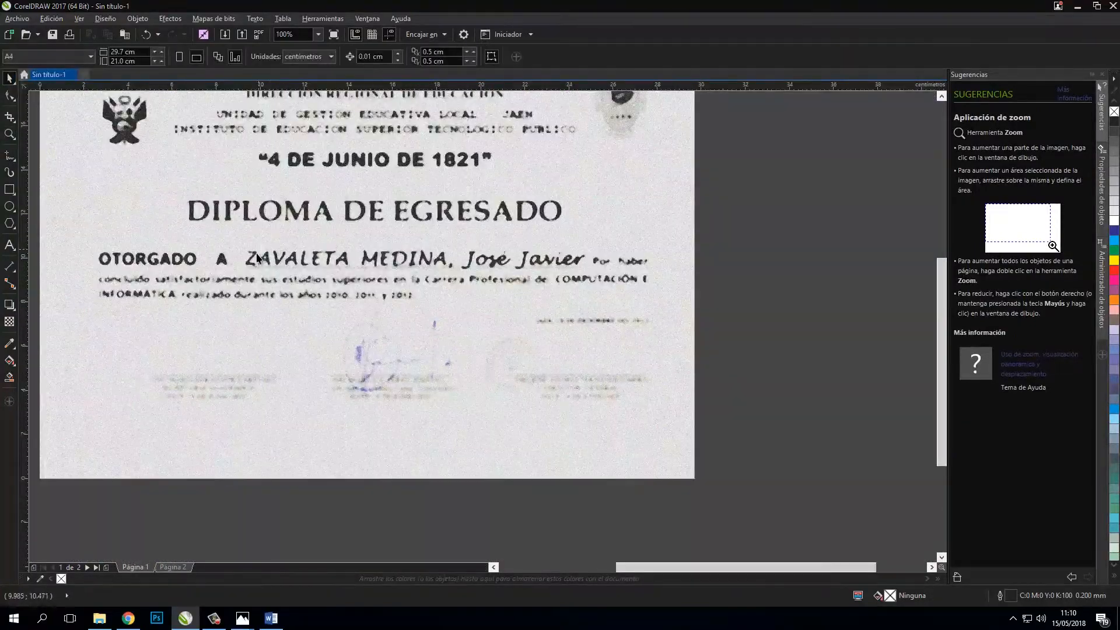
scroll(257, 257, "up", 1)
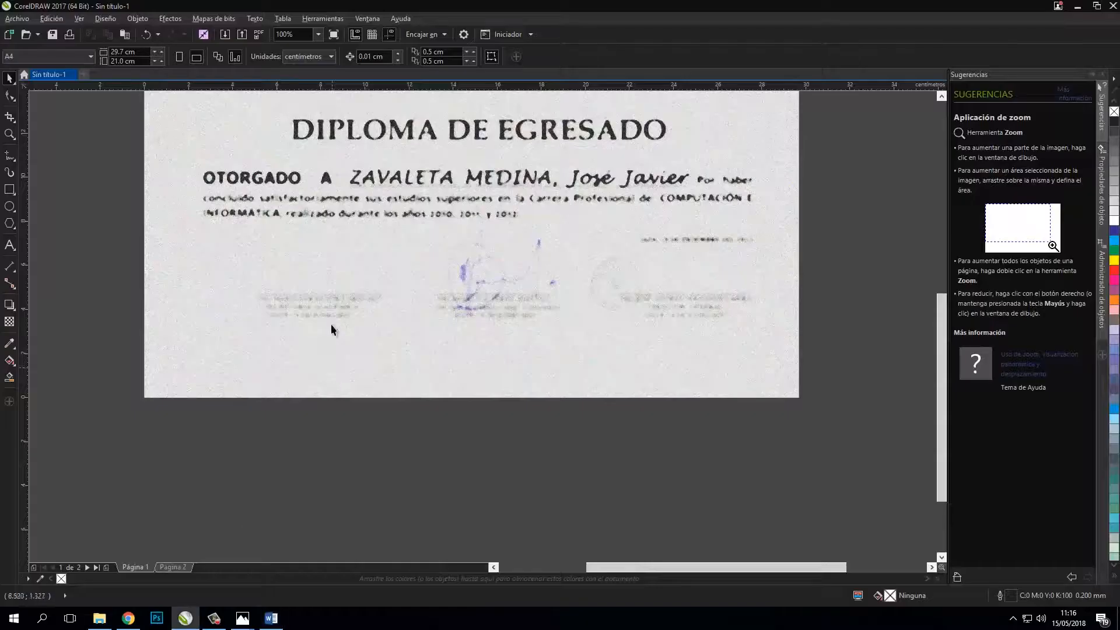
On page 1, add the first signatory's placeholder text over the scan's leftmost signature block.
key("F8")
key("ctrl+v")
key("Return")
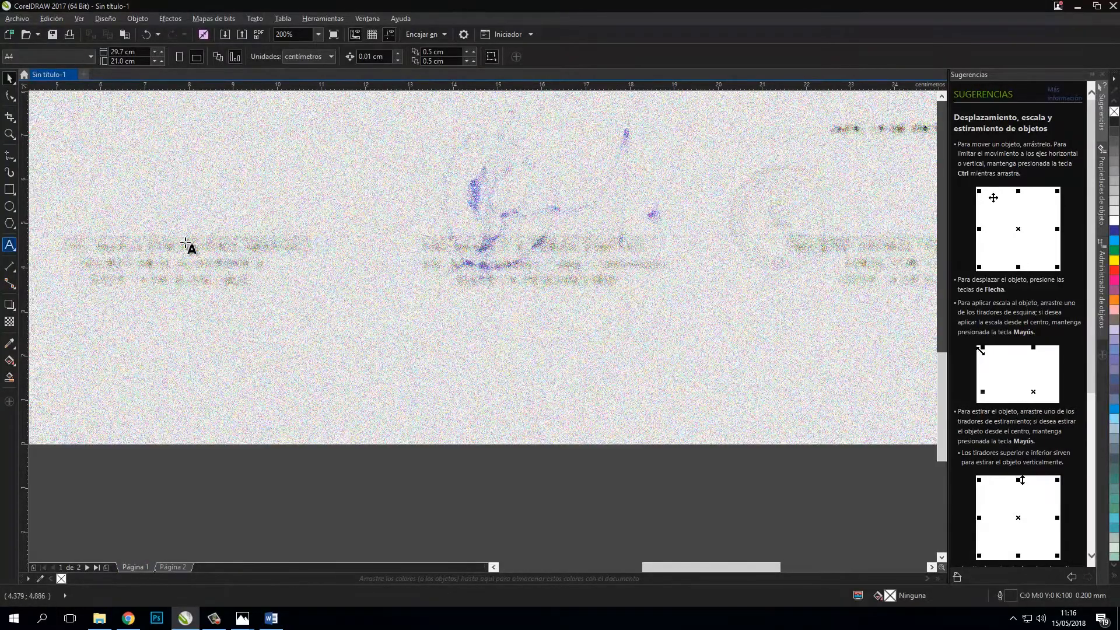
key("ctrl+v")
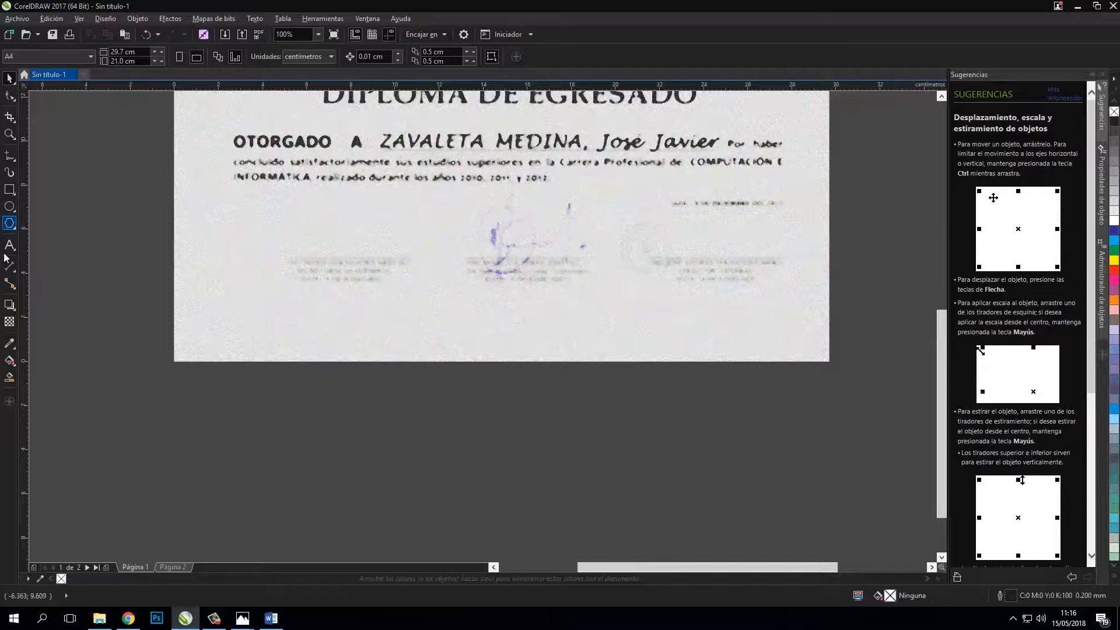
On page 1, add the artistic text "ING. NOMBRE 3" over the scan's rightmost signature block.
key("F8")
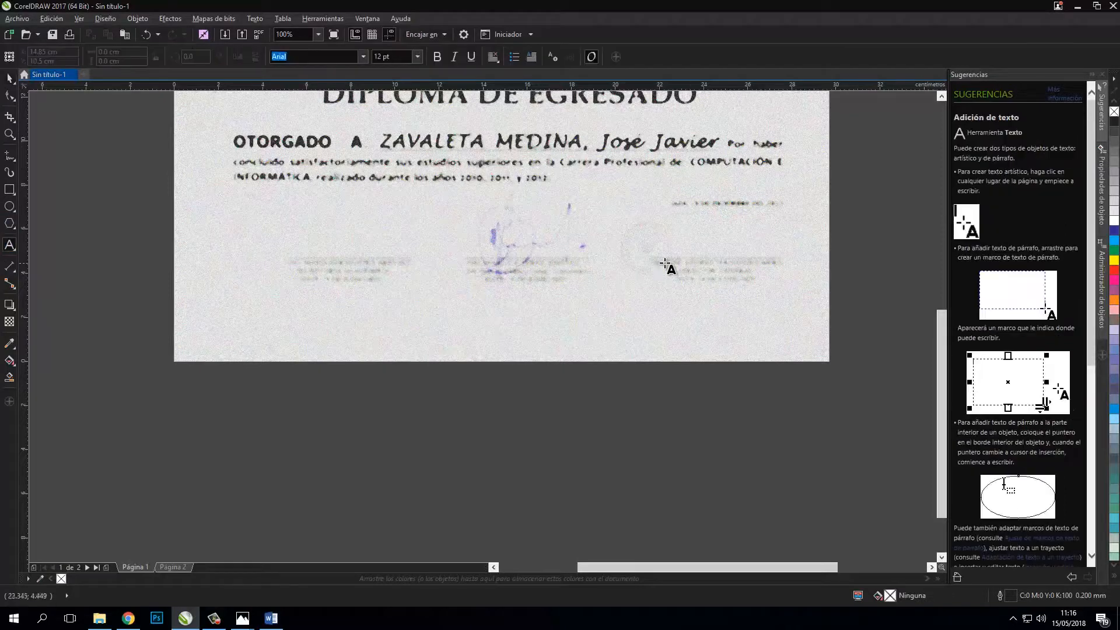
left_click(665, 264)
key("ctrl+v")
key("Return")
key("ctrl+space")
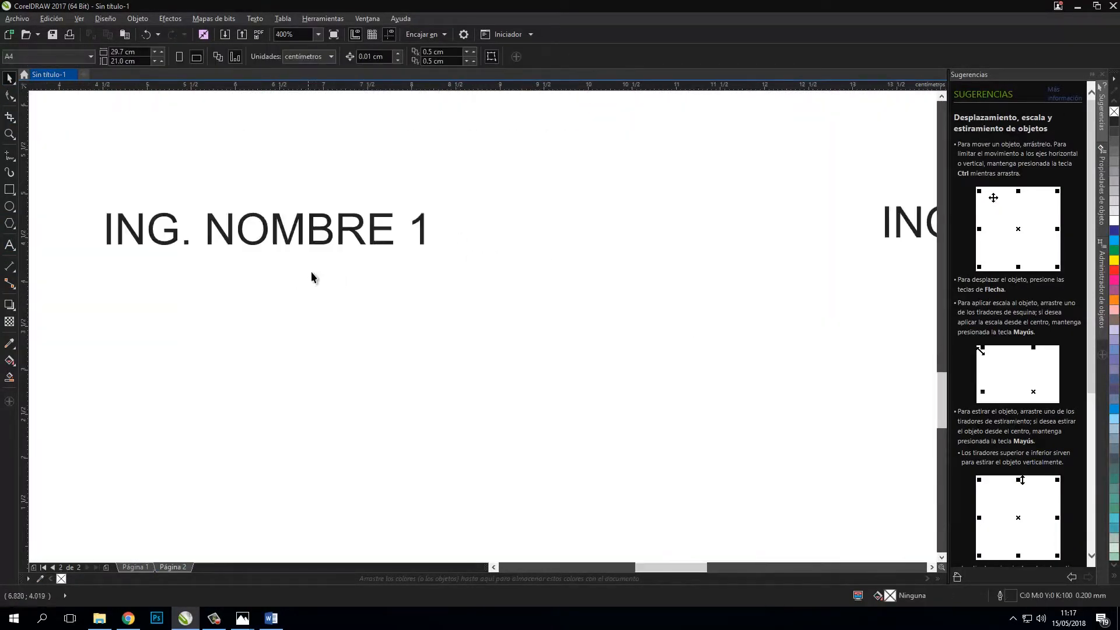
On page 2, place a horizontal guideline at the signatory names and nudge "ING. NOMBRE 3" down until its top meets the guideline.
scroll(312, 277, "down", 2)
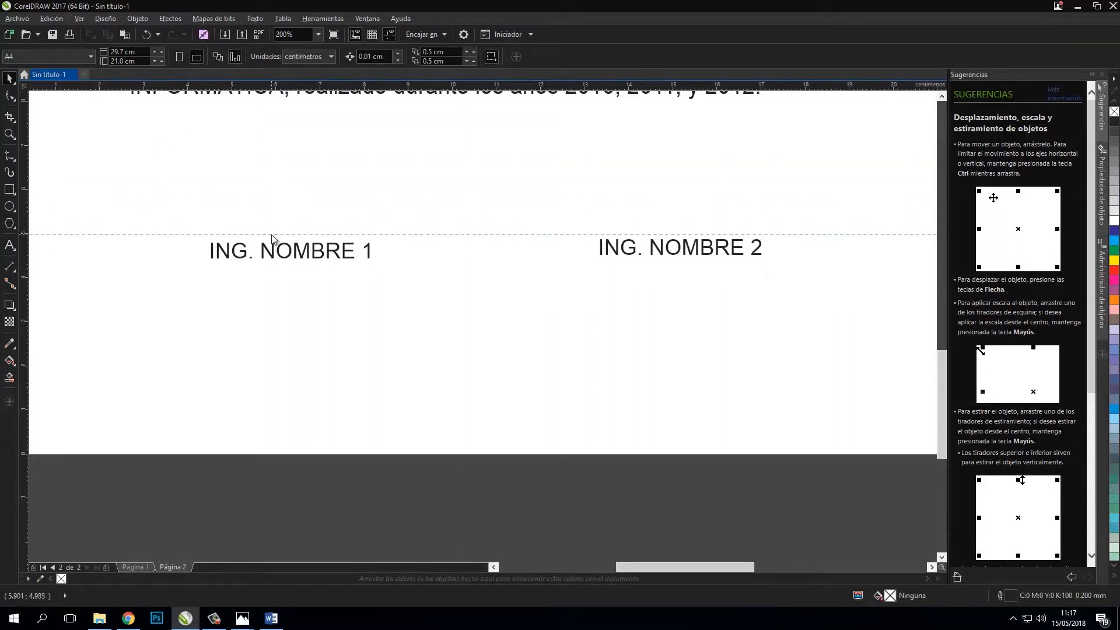
left_click_drag(271, 235, 271, 240)
left_click_drag(667, 567, 733, 566)
scroll(542, 248, "up", 4)
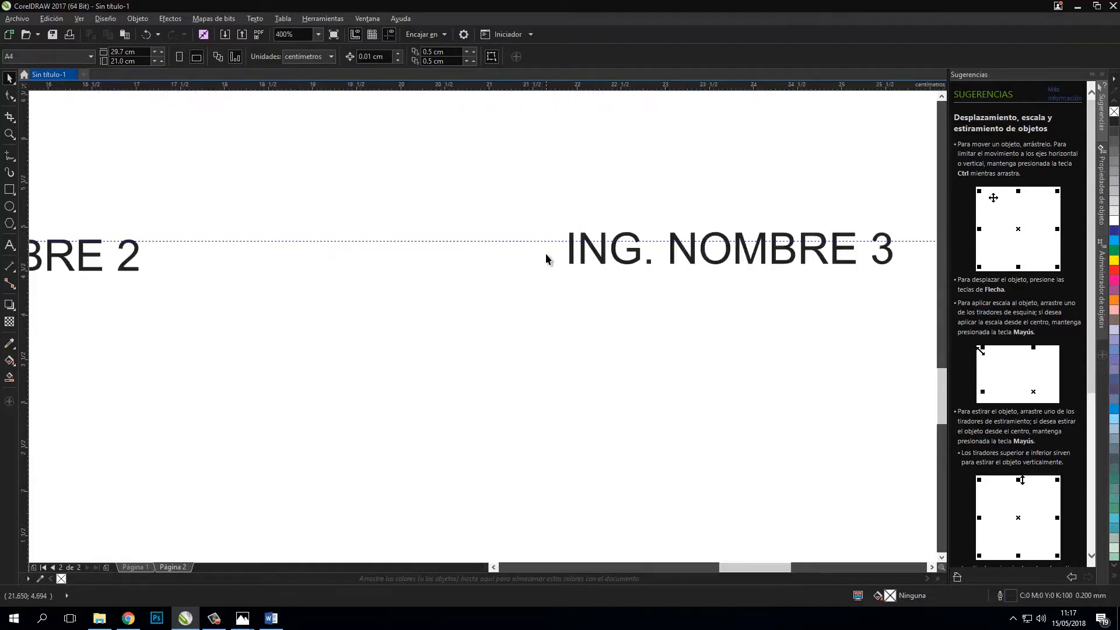
left_click(603, 250)
key("Down")
key("Down")
key("Down")
key("Down")
key("Down")
key("Down")
key("Down")
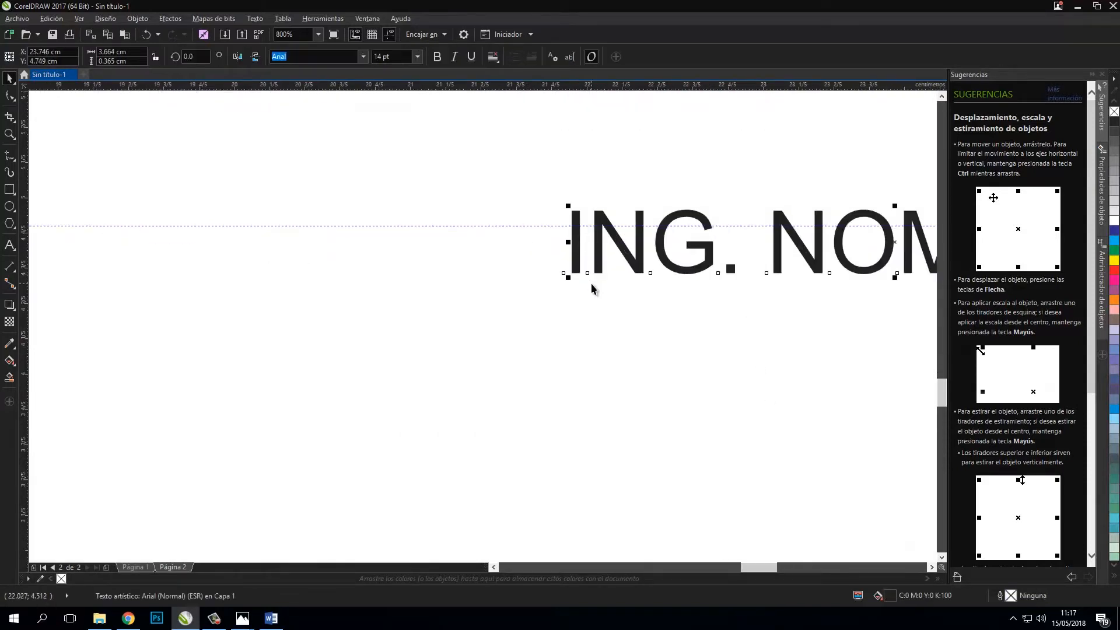
key("Down")
key("Down")
key("Down")
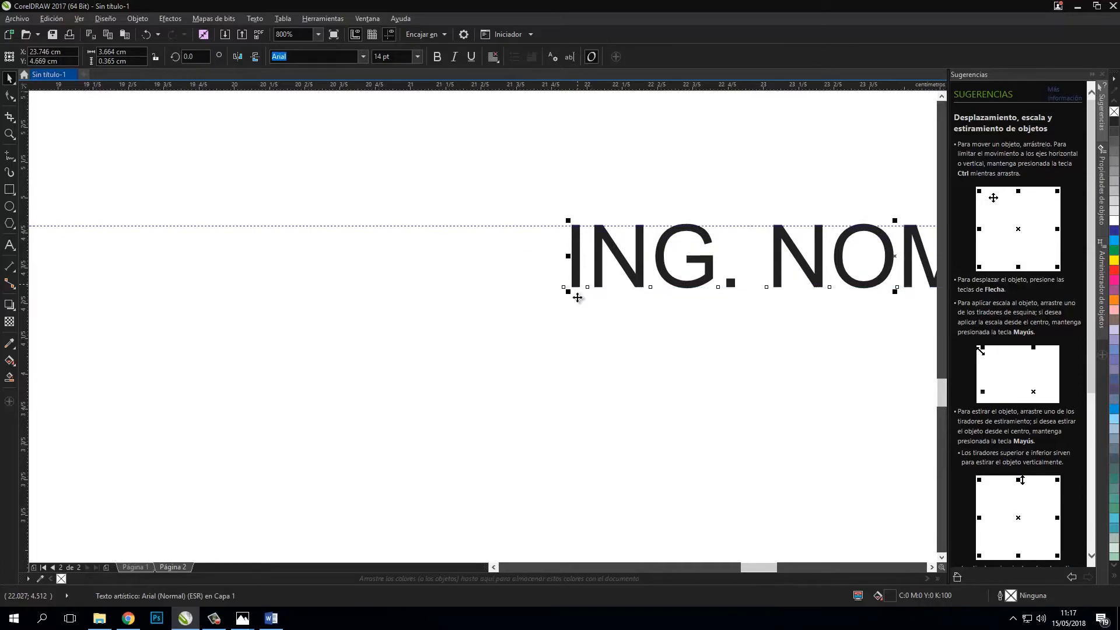
left_click(631, 374)
Examine the overall layout of the whole diploma on page 2.
scroll(631, 374, "down", 5)
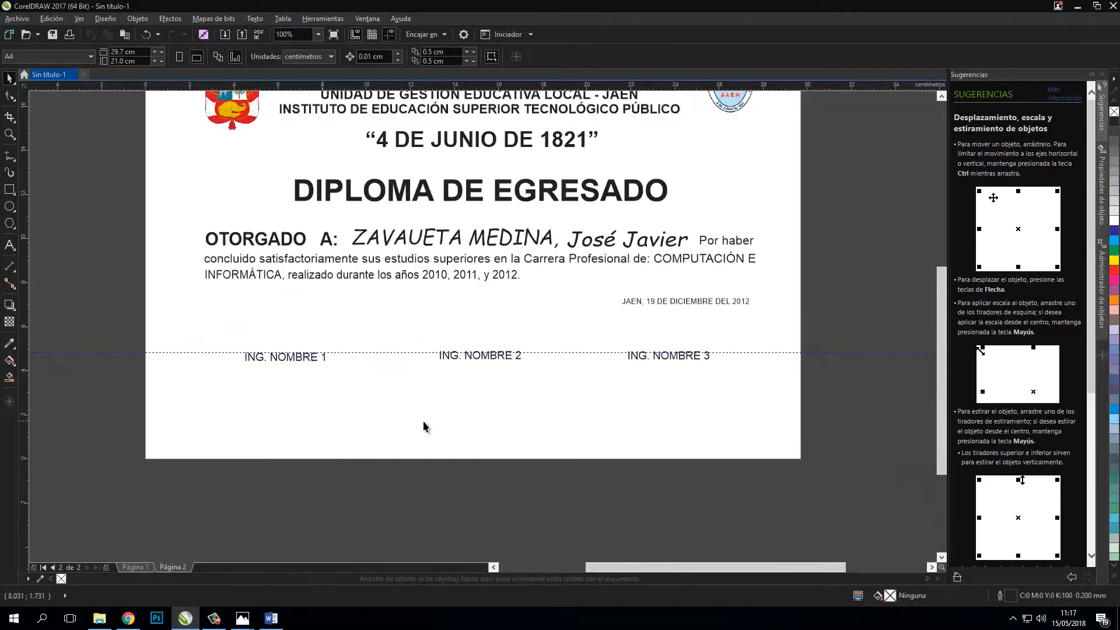
scroll(944, 345, "down", 2)
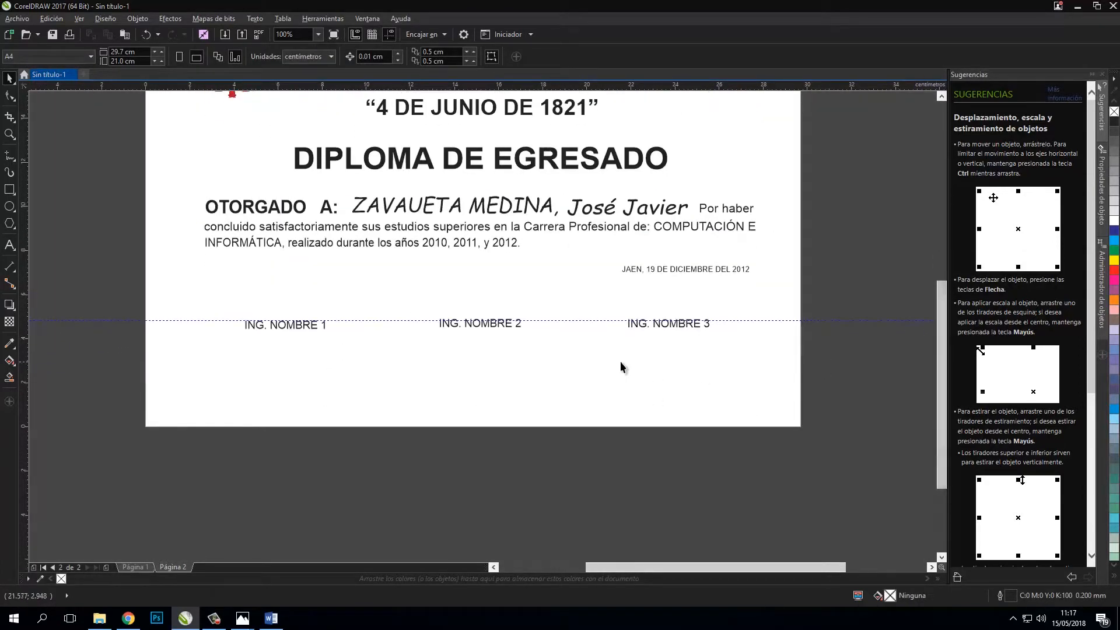
scroll(620, 362, "down", 2)
left_click(9, 134)
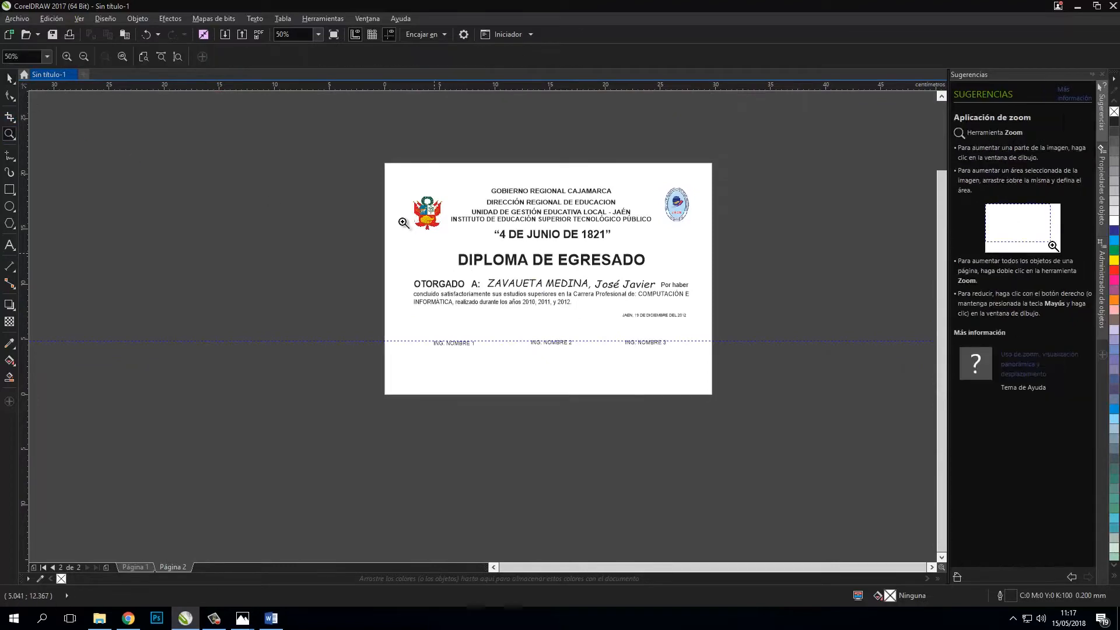
left_click_drag(378, 163, 728, 423)
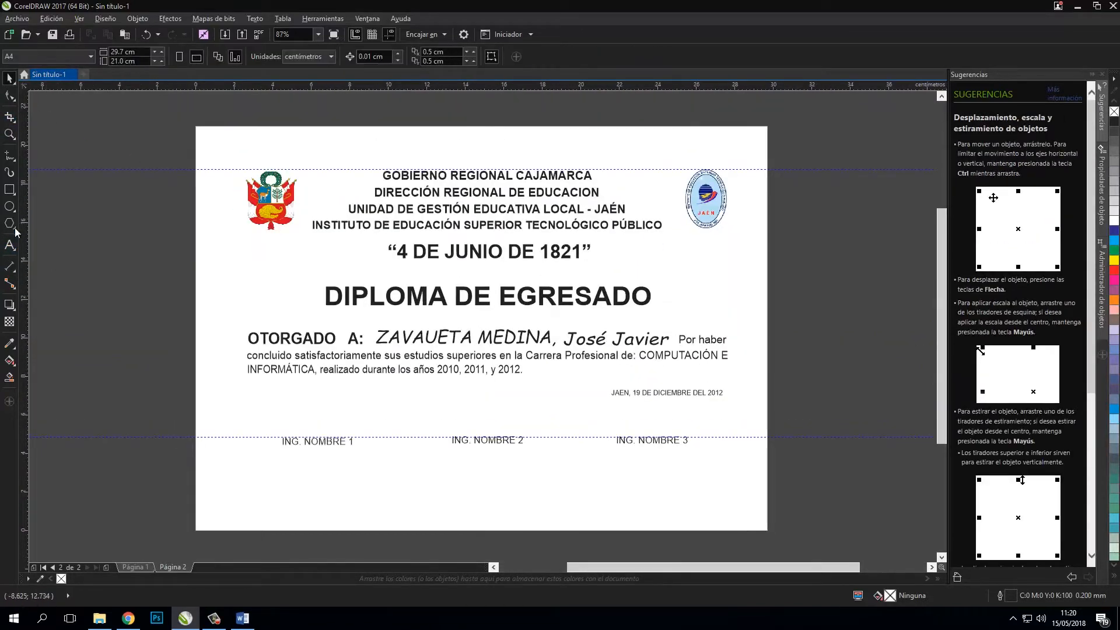
double_click(9, 190)
left_click(173, 144)
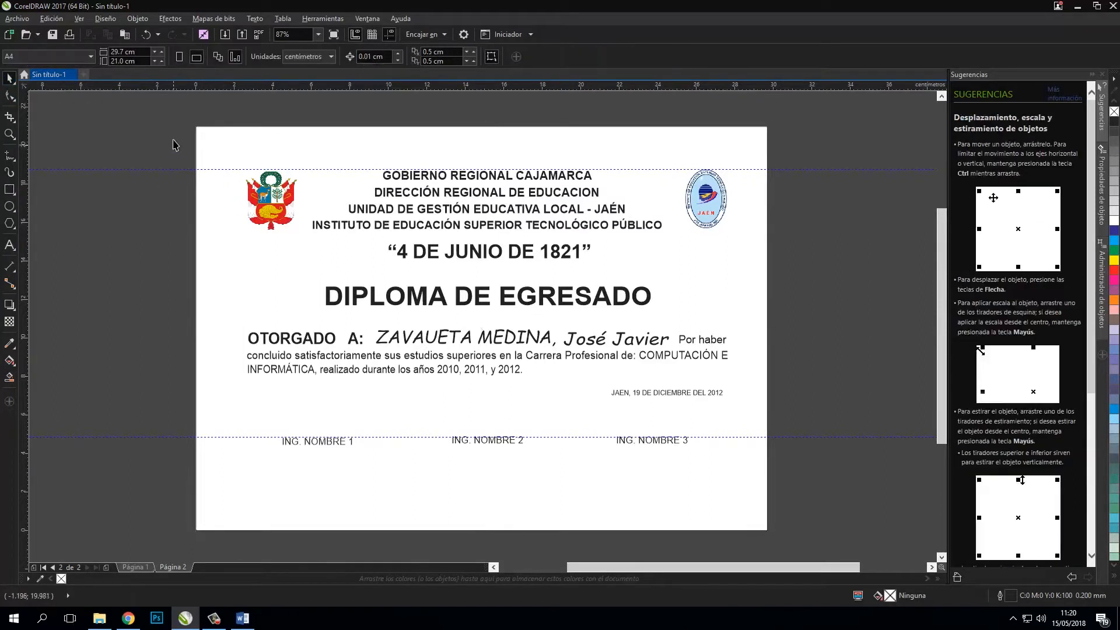
left_click_drag(358, 169, 817, 557)
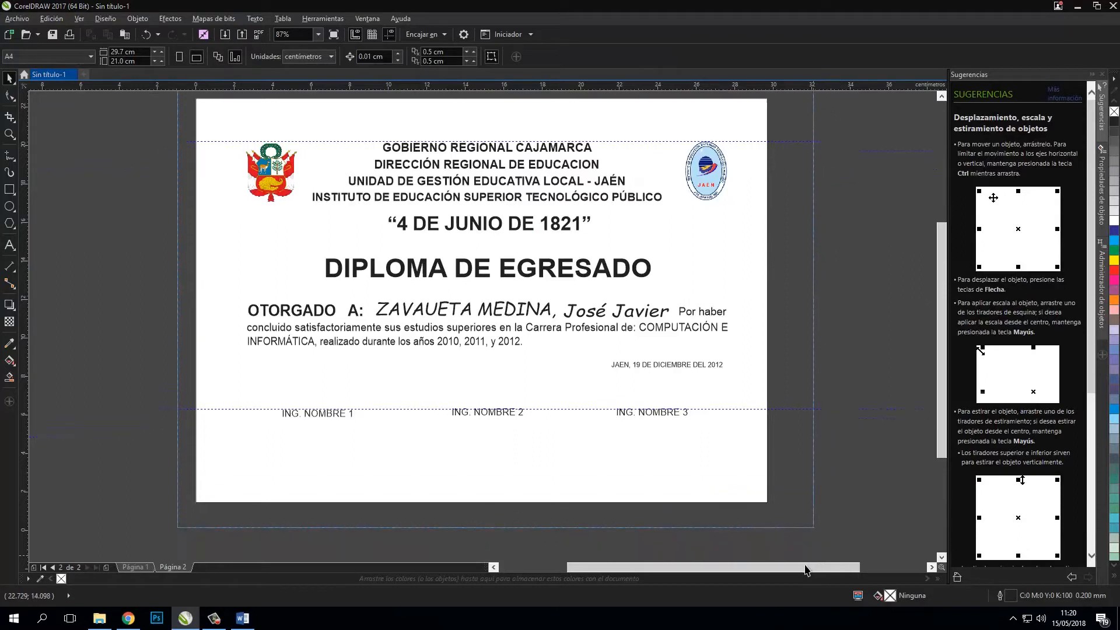
left_click(150, 183)
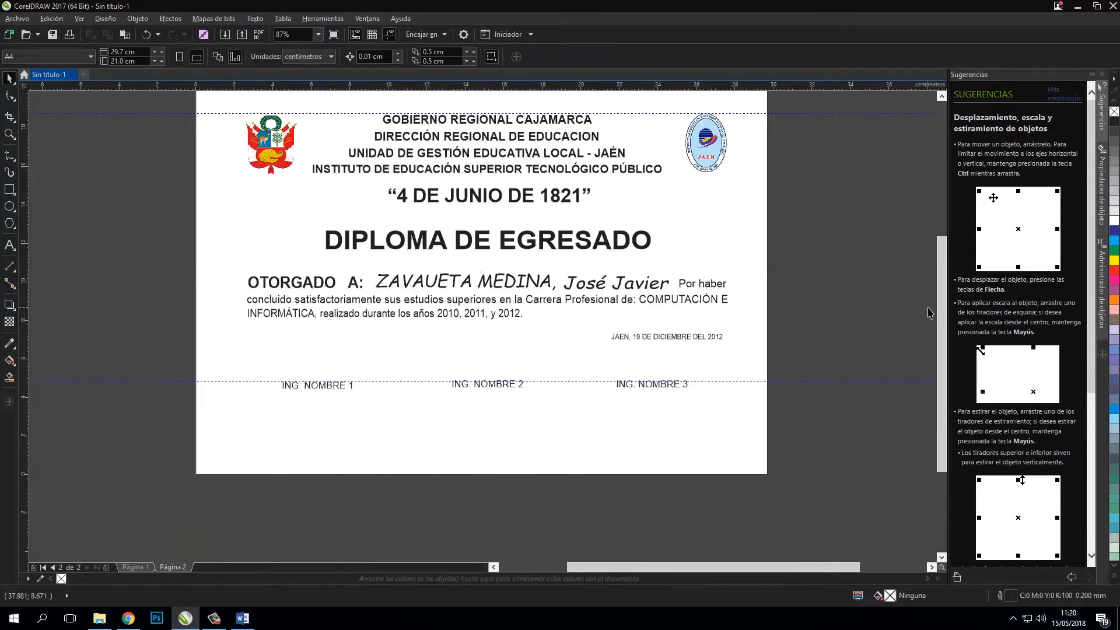
left_click_drag(939, 301, 940, 281)
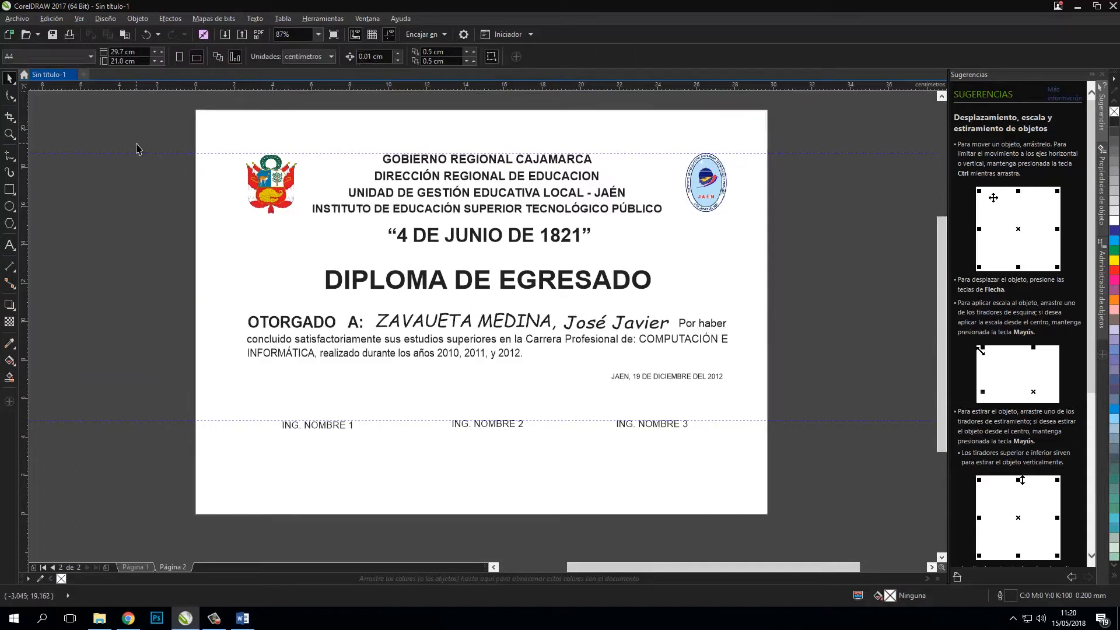
Add a page-sized 29.7 by 21.0 cm rectangle around the diploma and select it together with all other objects on page 2.
double_click(10, 191)
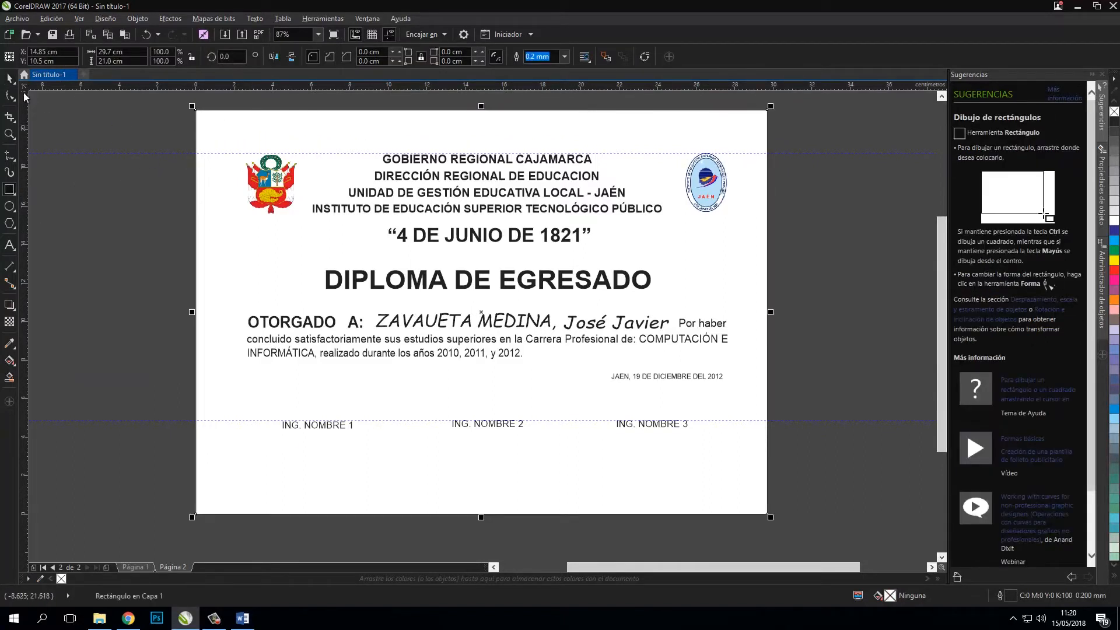
left_click(10, 79)
left_click(118, 134)
left_click_drag(257, 135, 281, 199)
left_click_drag(226, 303, 195, 232)
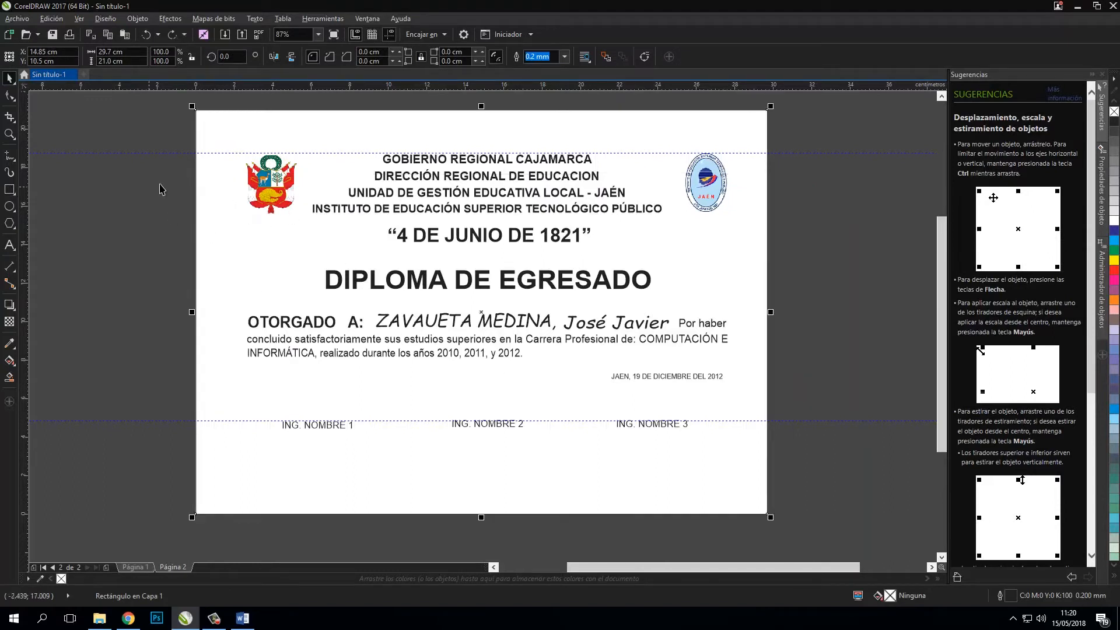
left_click(187, 128)
left_click_drag(184, 105, 814, 562)
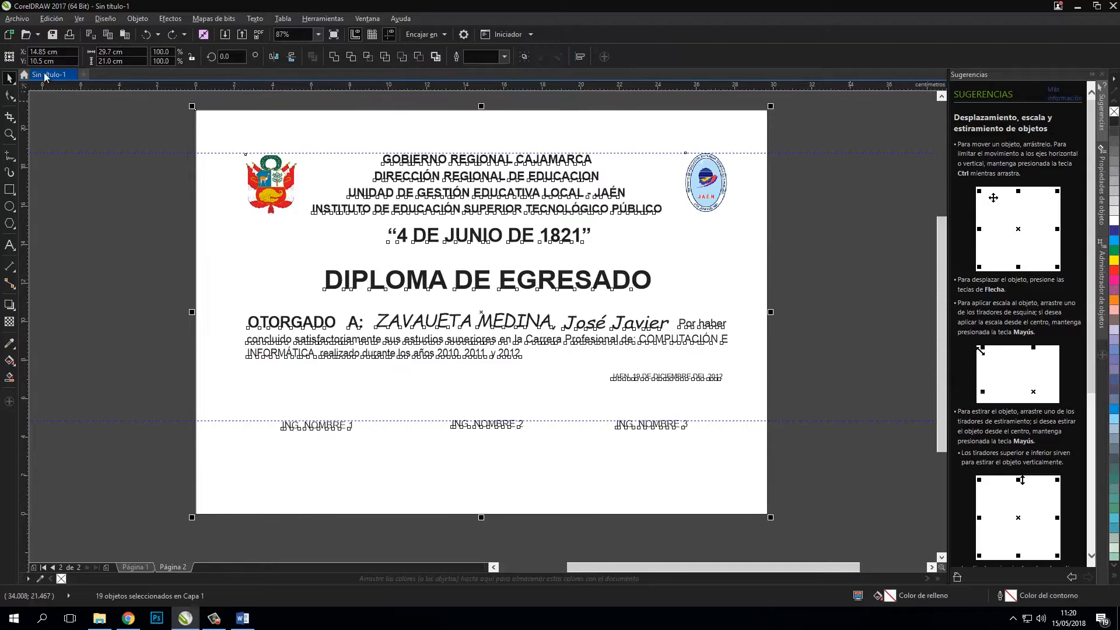
Export the selected objects to the desktop as a JPG image named "certificado", keeping the CMYK colour mode and 100% quality.
left_click(17, 18)
left_click(58, 213)
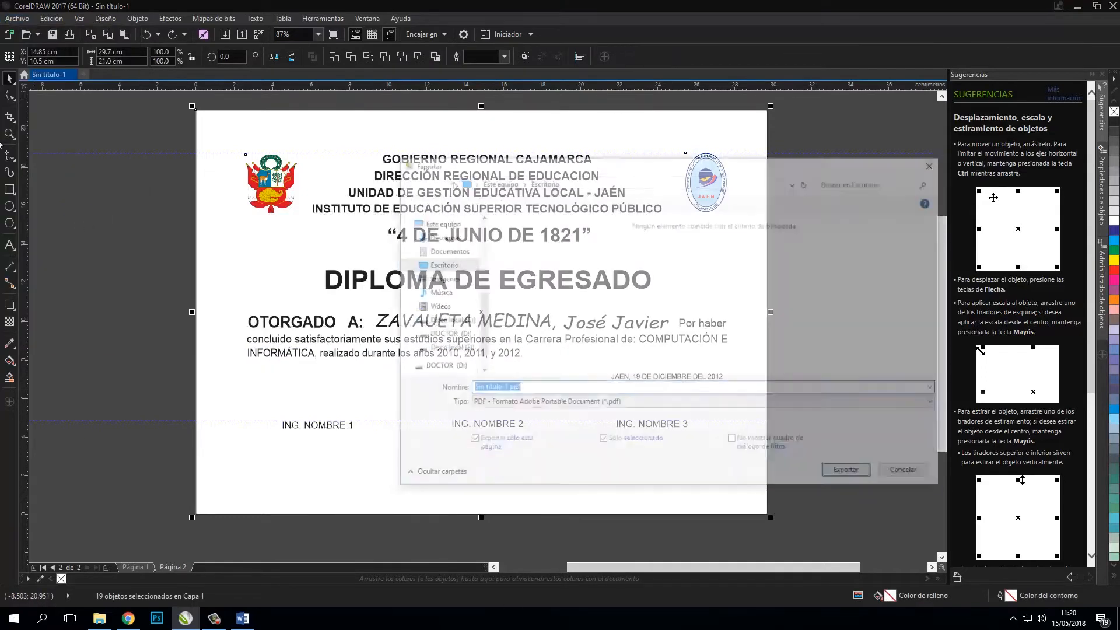
left_click(618, 404)
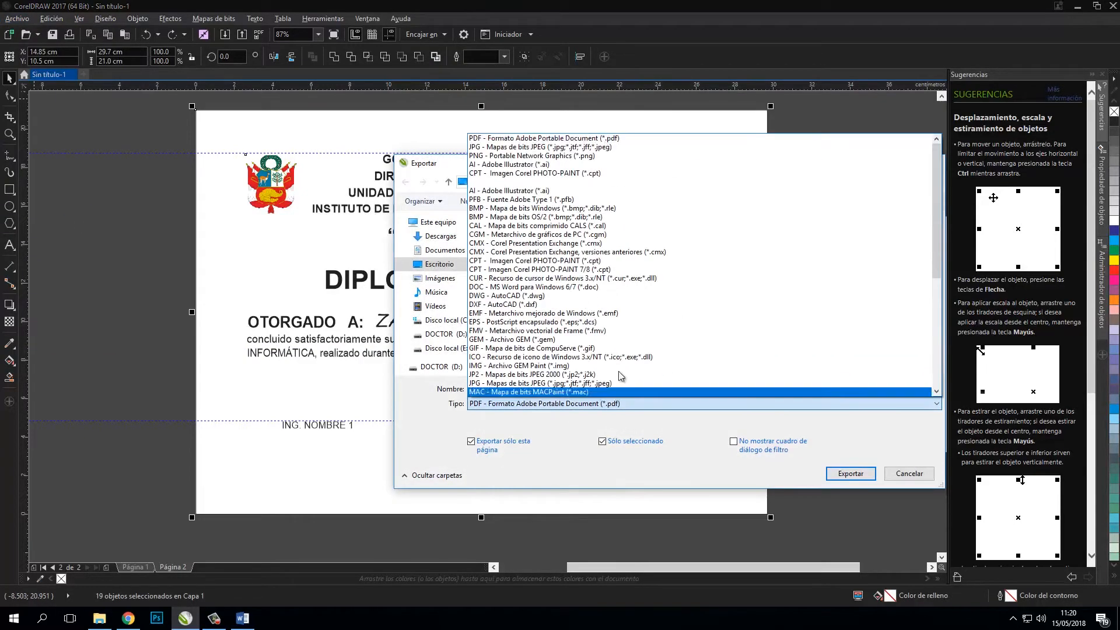
left_click(542, 147)
left_click(548, 388)
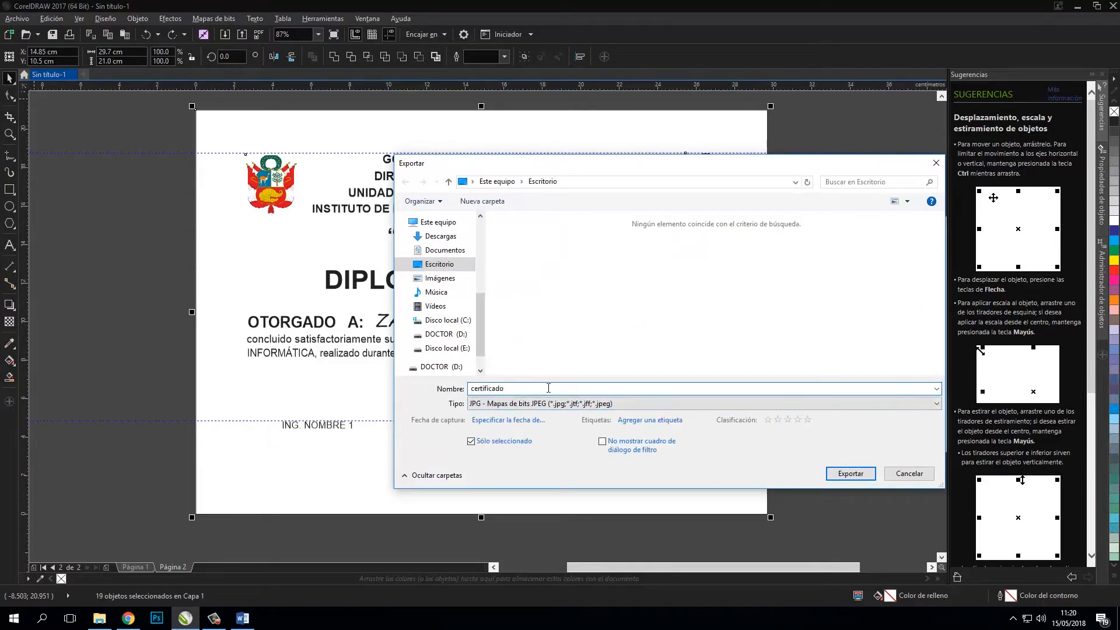
key("Return")
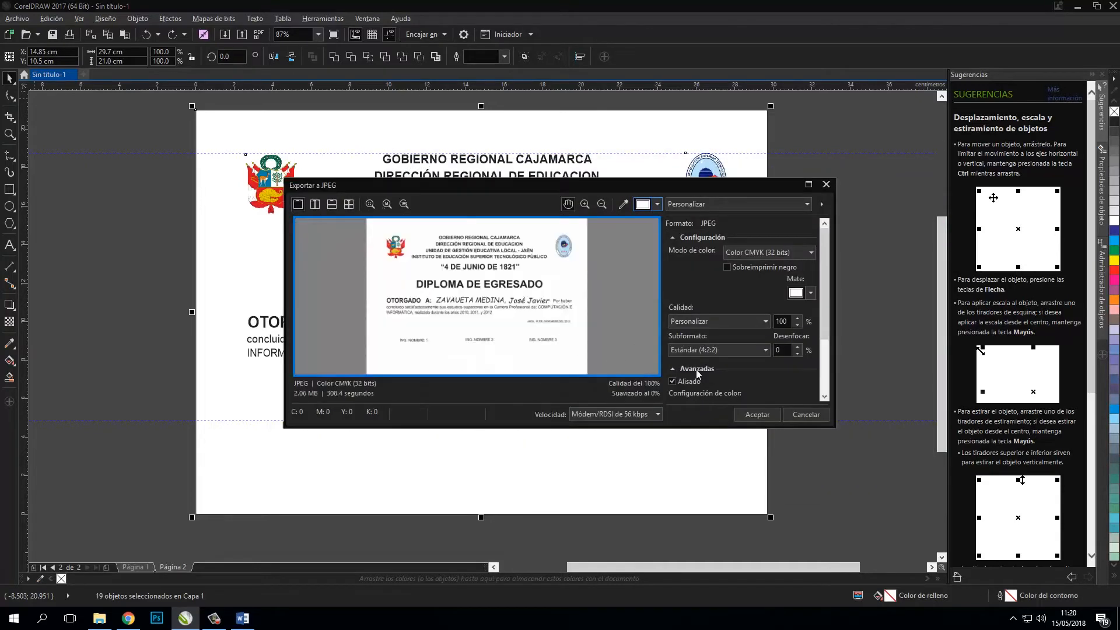
left_click(766, 416)
Switch to File Explorer and open the exported certificado.jpg from the desktop folder.
left_click(100, 618)
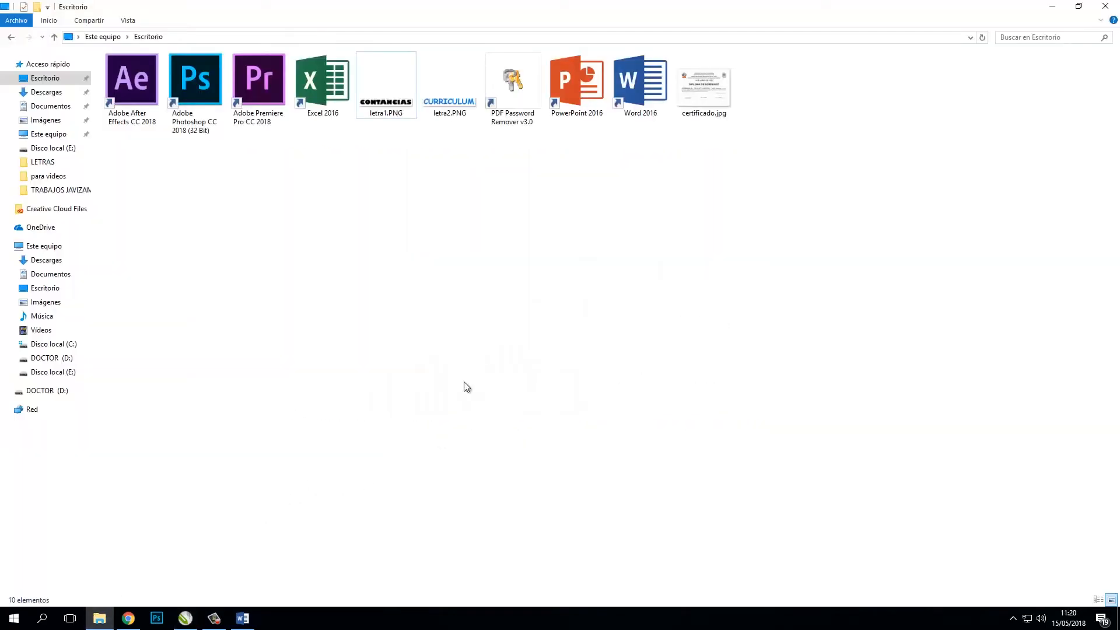
double_click(704, 83)
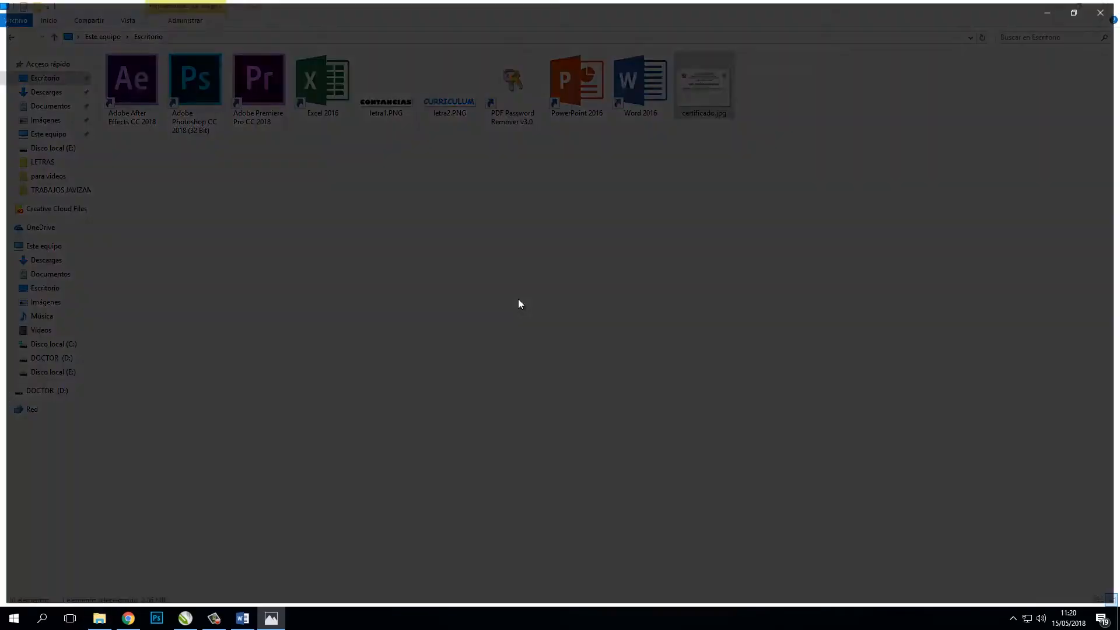